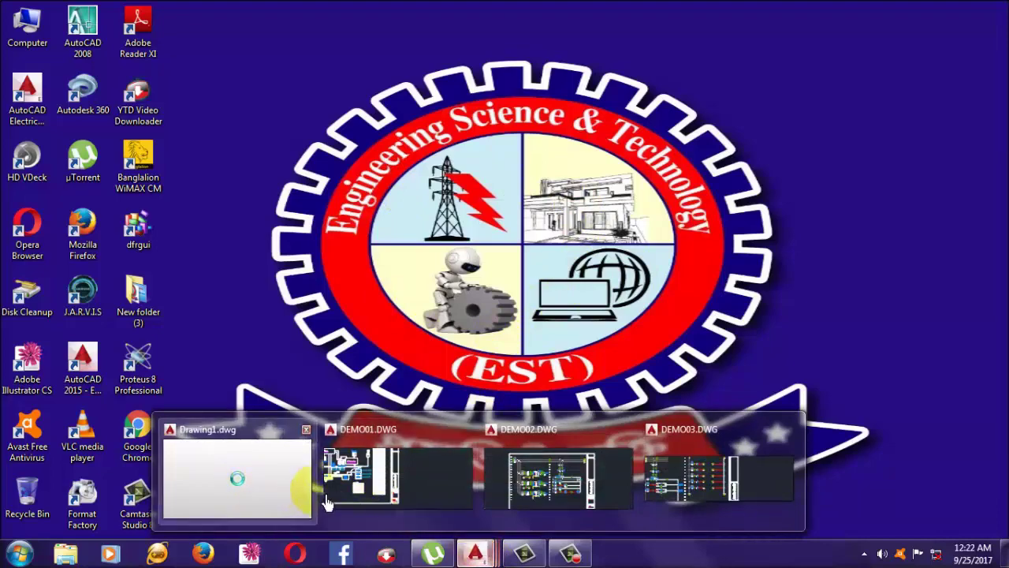
Switch to the empty Drawing1 and drag four window selections across it, selecting nothing
left_click(284, 493)
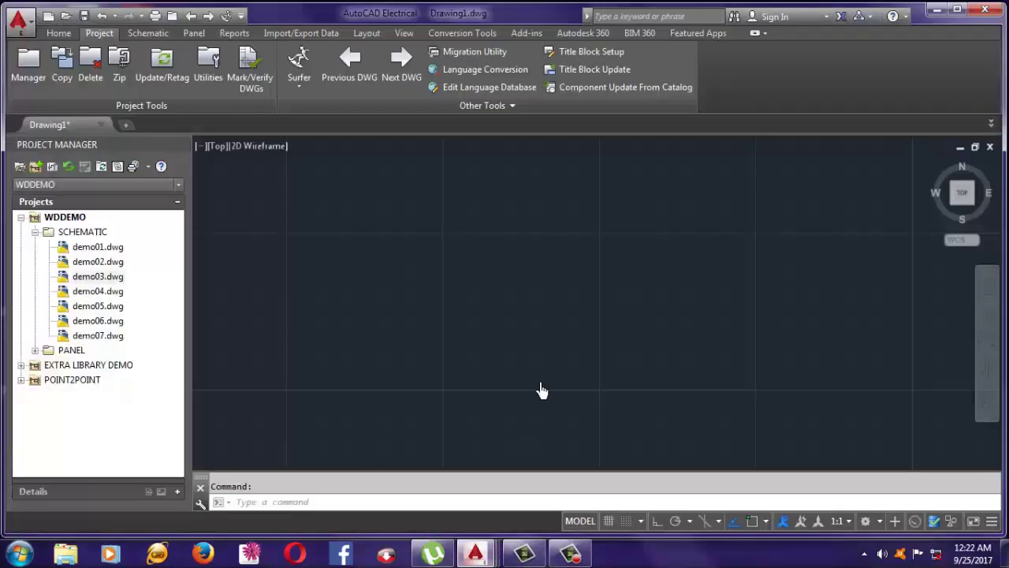
left_click(287, 217)
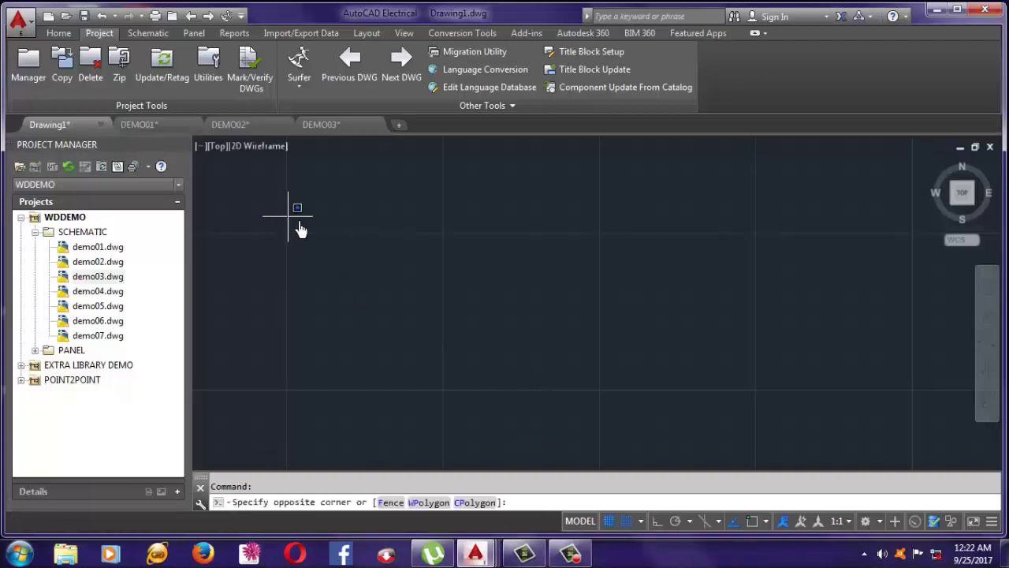
left_click(599, 408)
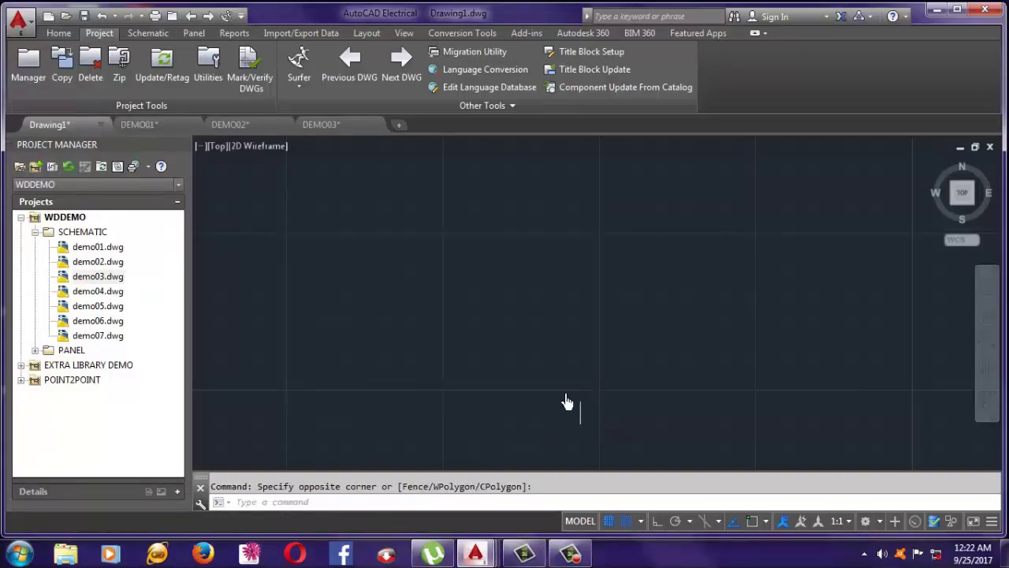
left_click(330, 199)
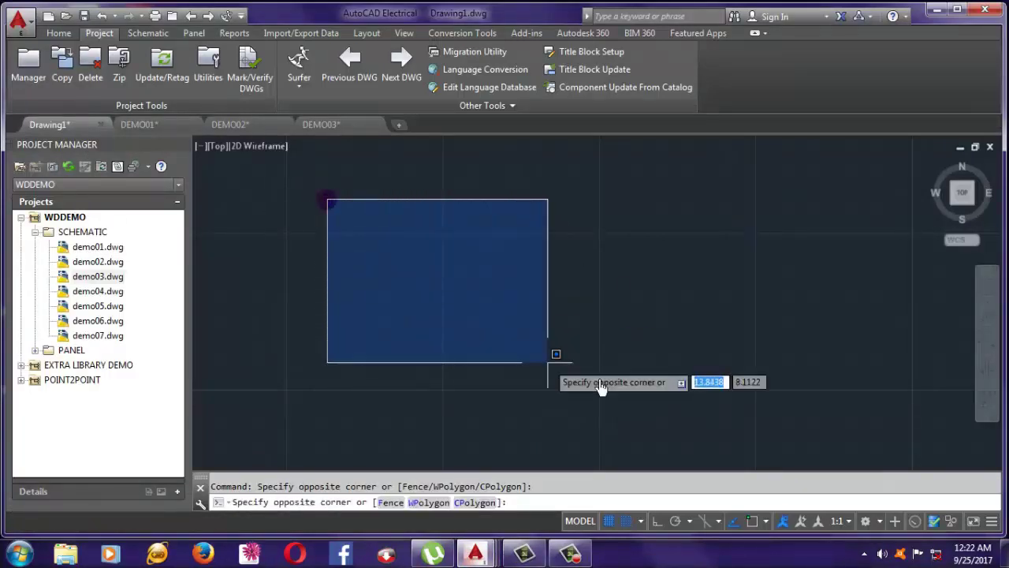
left_click(698, 404)
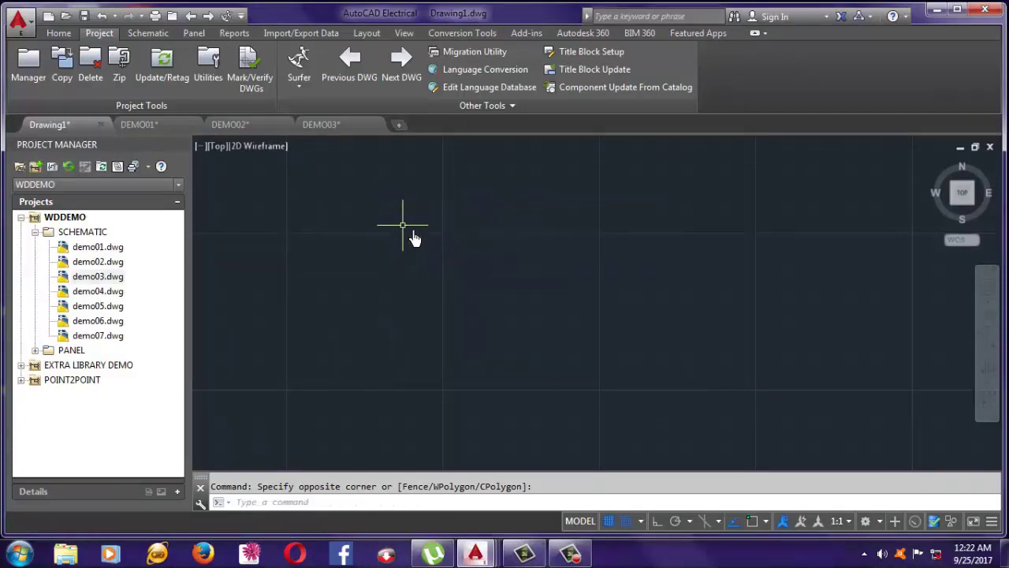
left_click(402, 224)
left_click(622, 407)
left_click(424, 227)
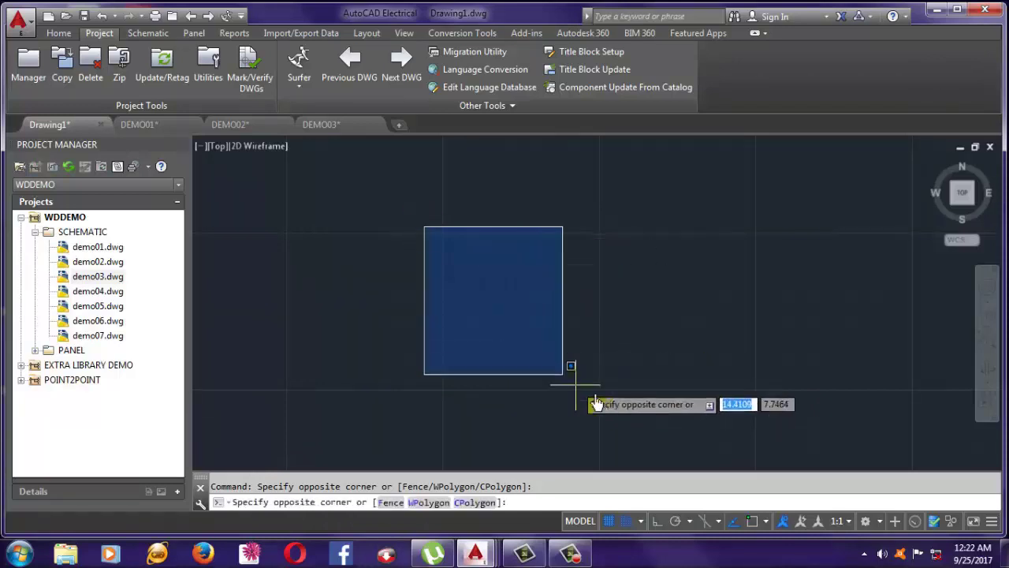
left_click(637, 408)
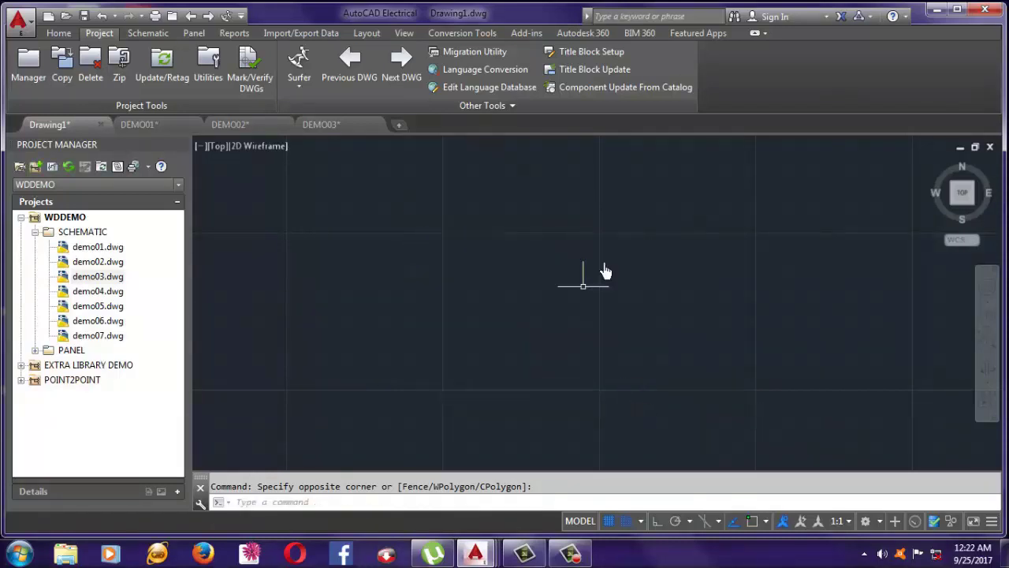
Drag right-to-left crossing selections and another window selection over the empty model space
left_click(617, 214)
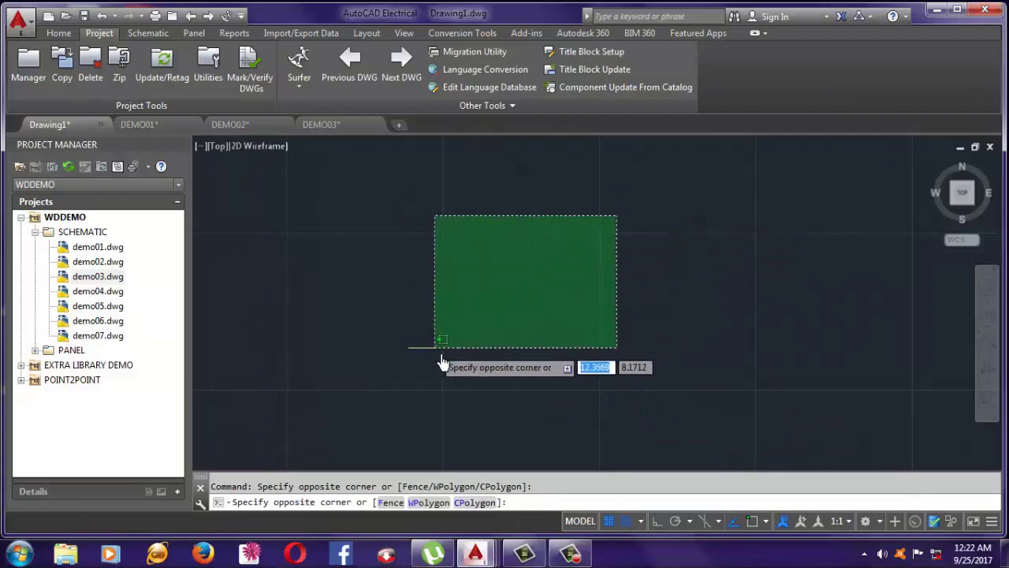
left_click(389, 392)
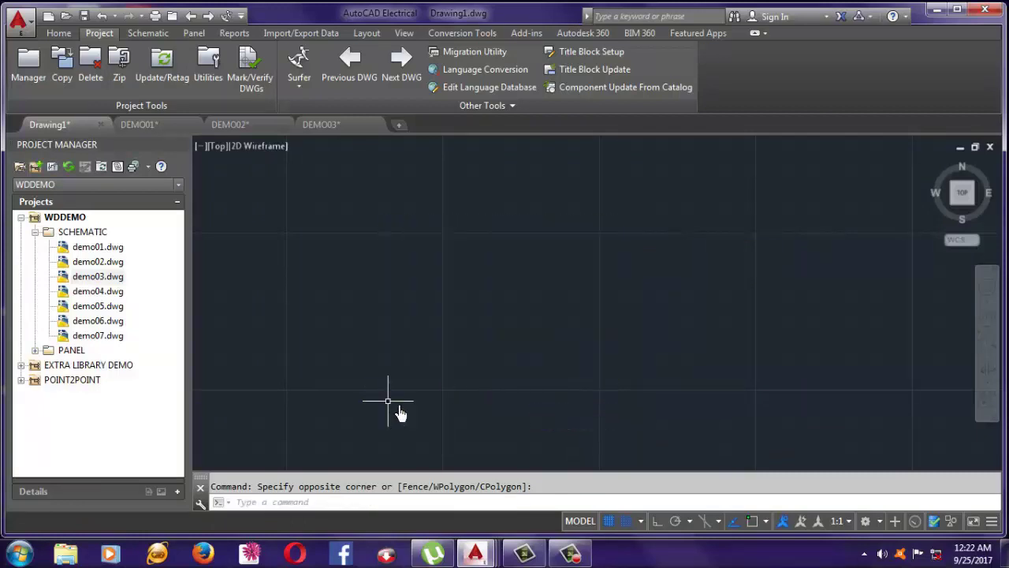
left_click(626, 219)
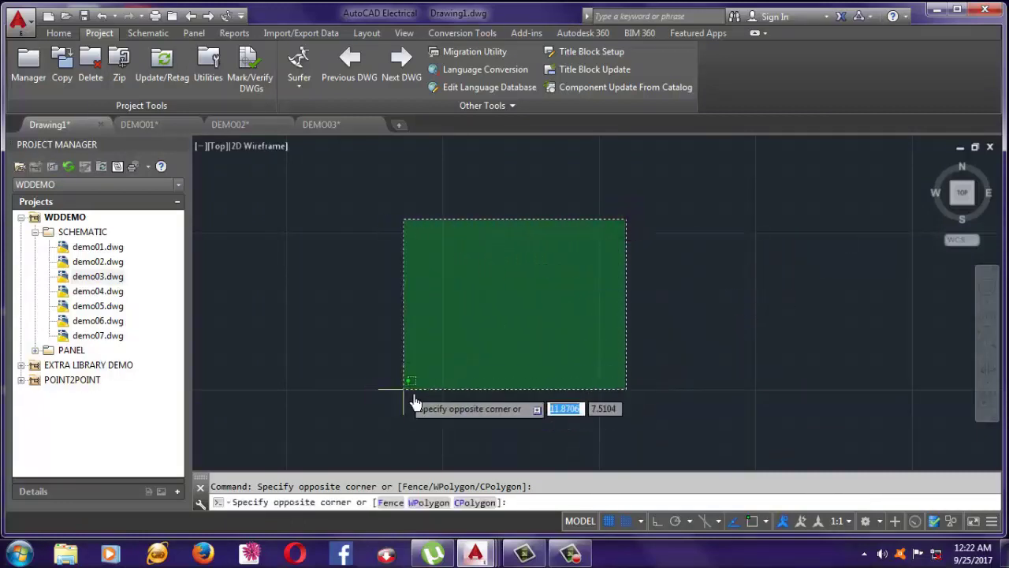
left_click(384, 403)
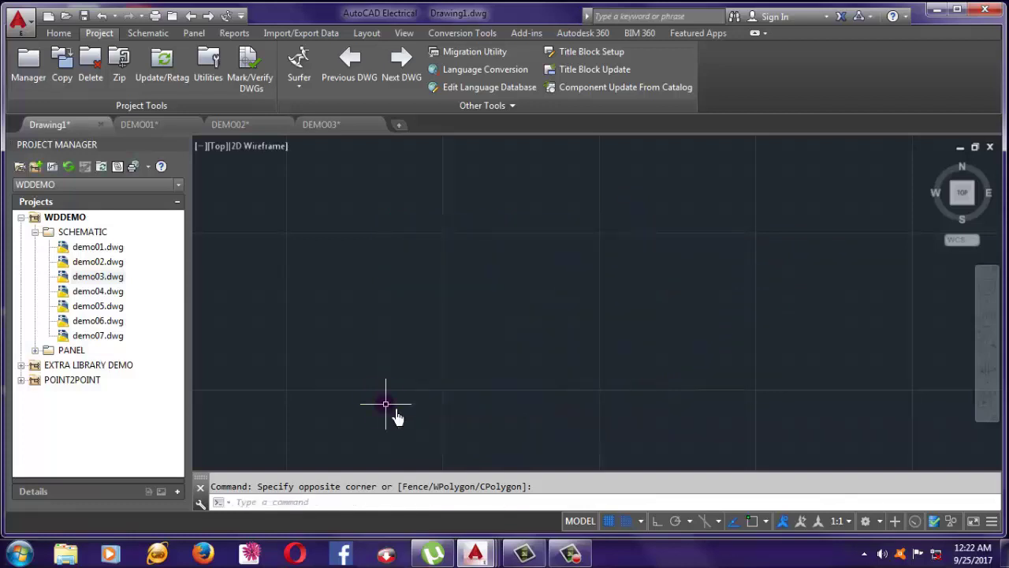
left_click(396, 212)
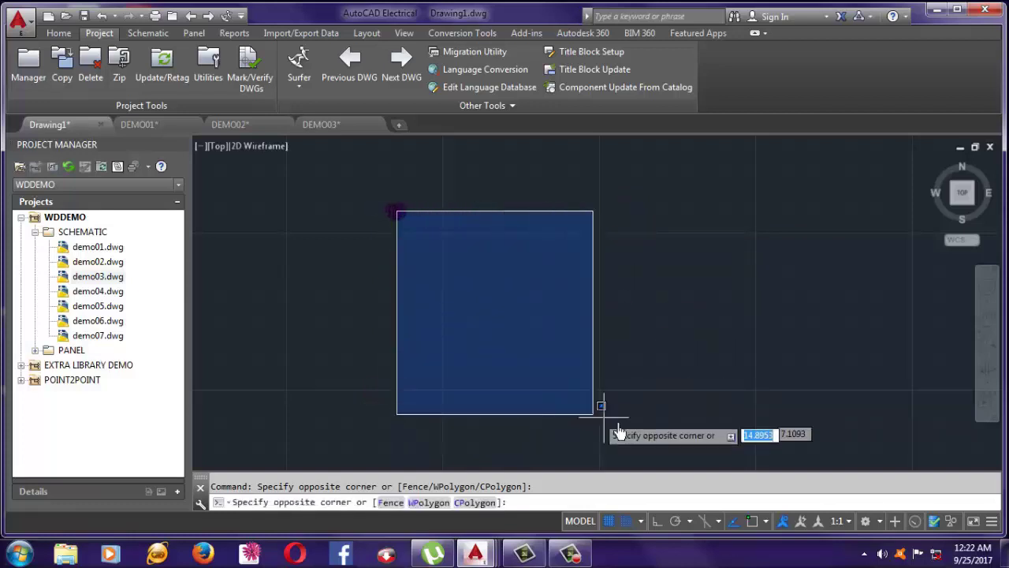
left_click(624, 412)
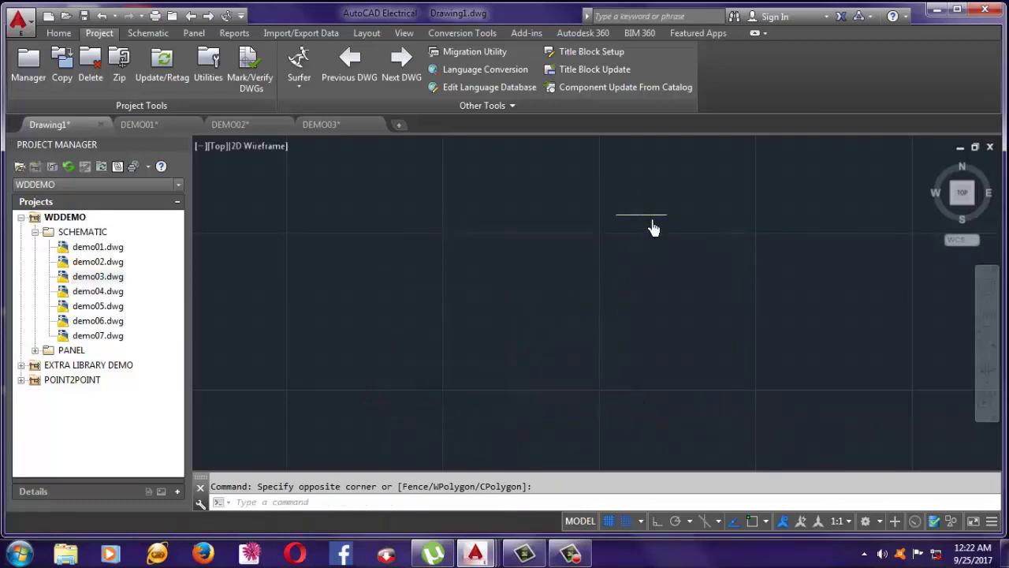
left_click(642, 214)
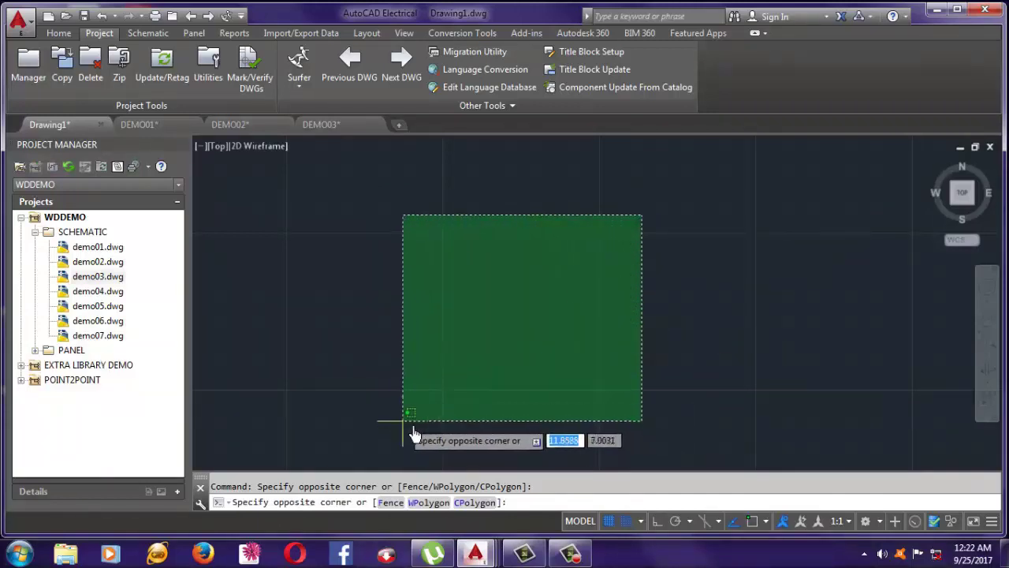
left_click(405, 421)
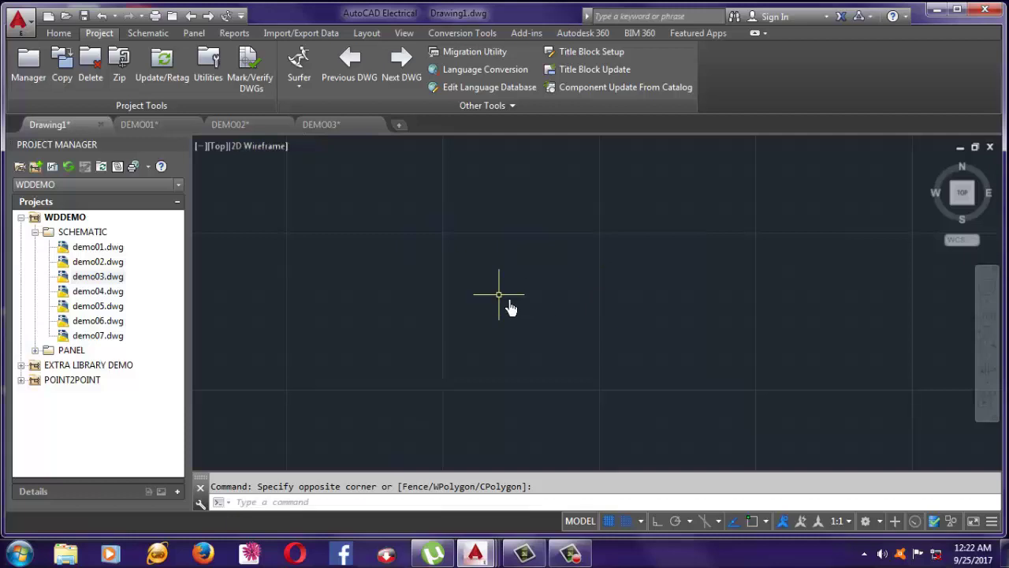
left_click(622, 216)
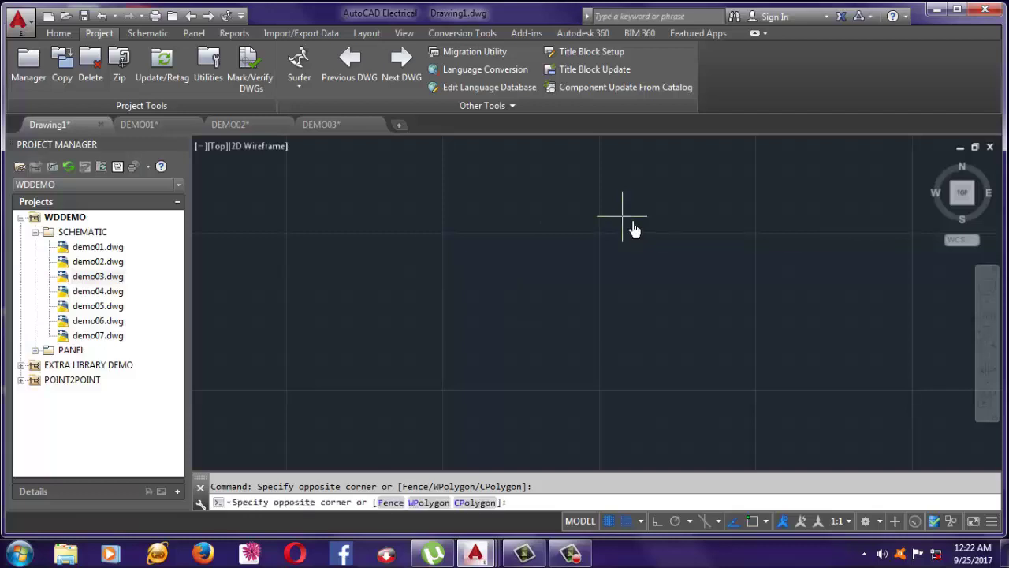
left_click(436, 410)
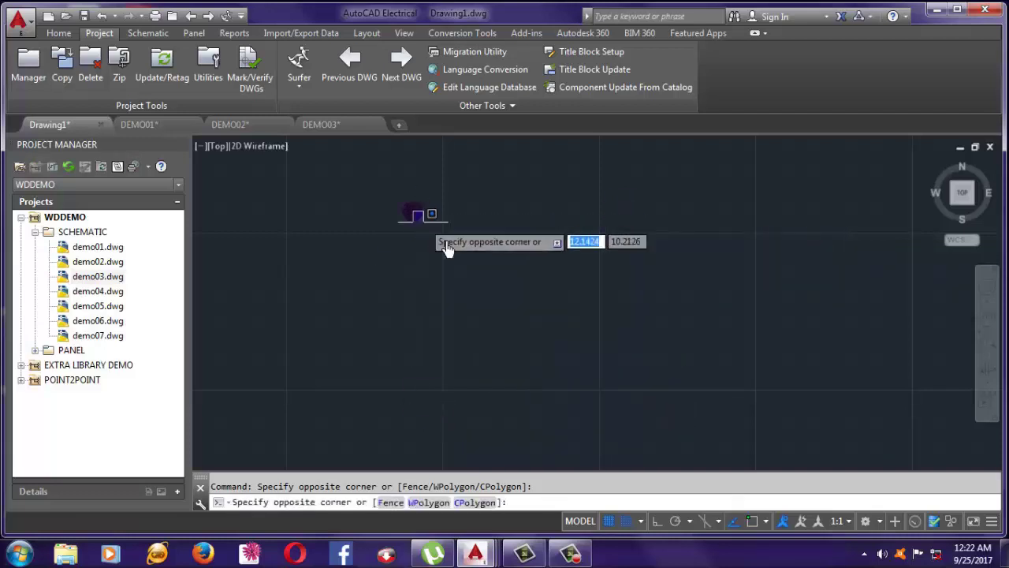
left_click(624, 405)
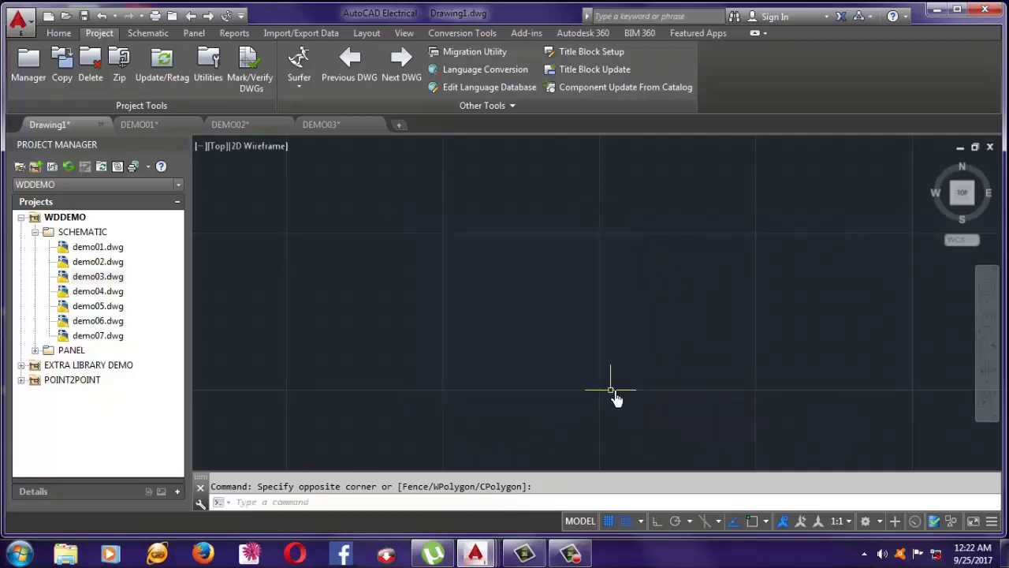
left_click(630, 221)
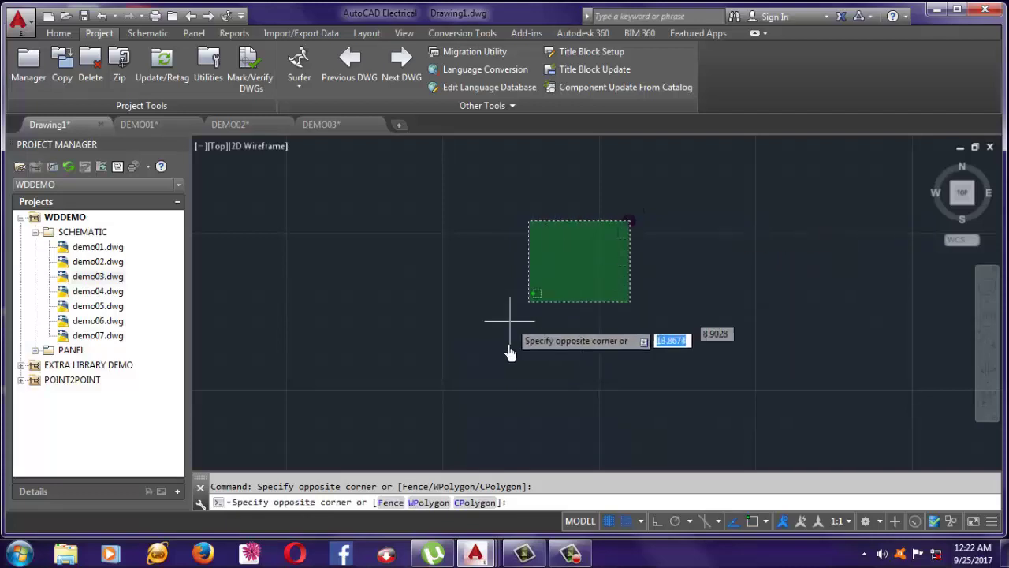
left_click(438, 398)
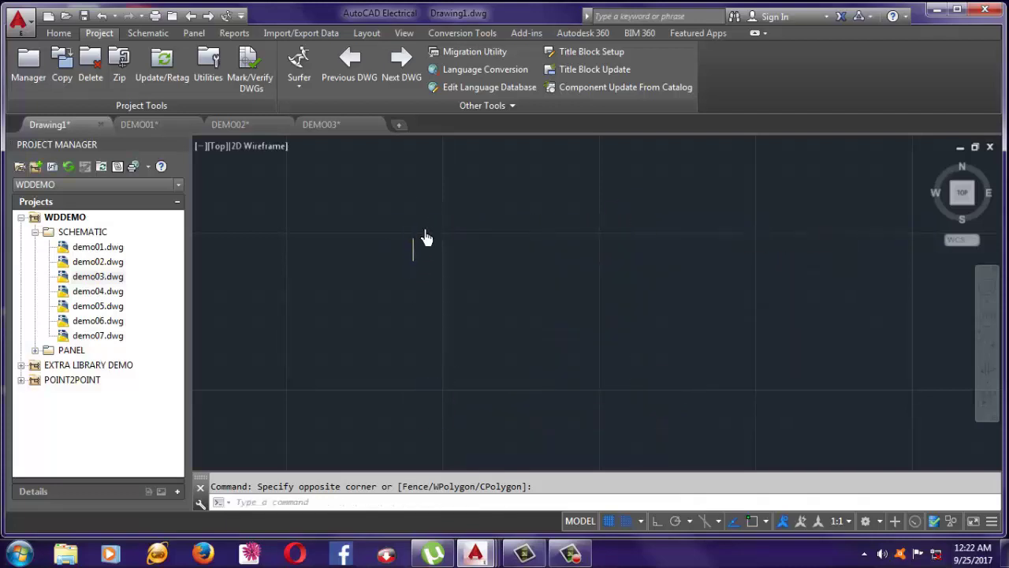
left_click(419, 214)
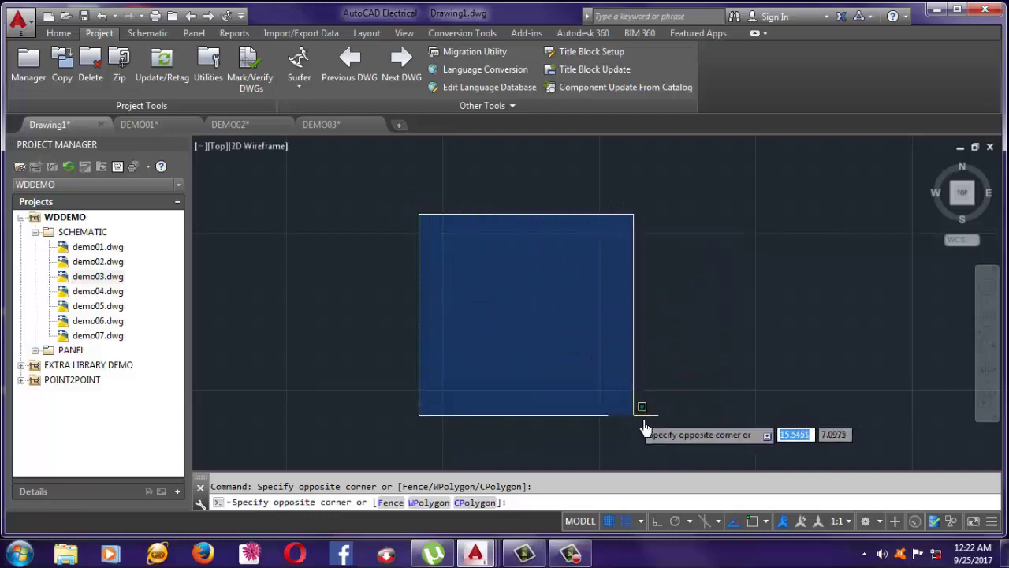
left_click(632, 415)
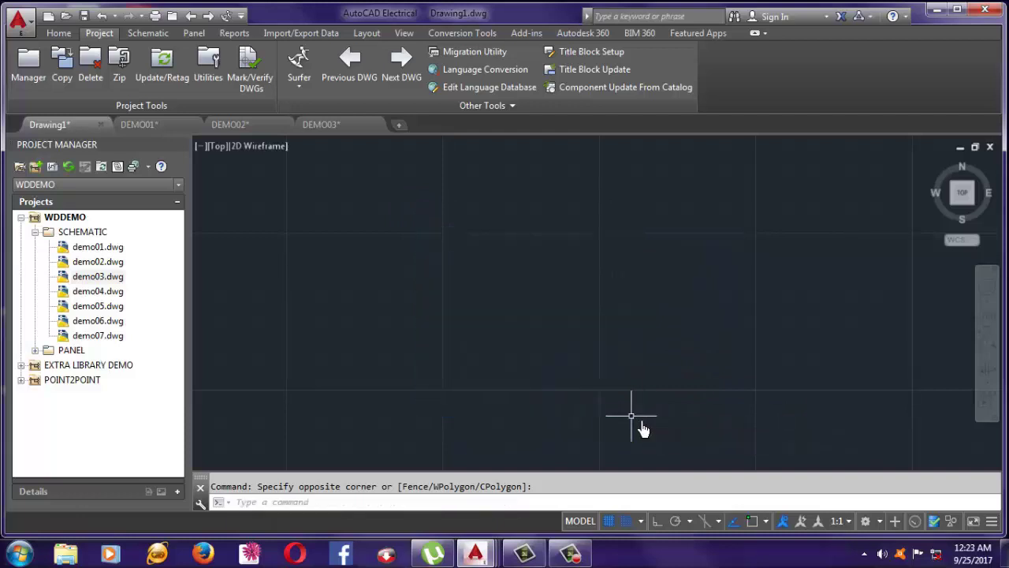
left_click(630, 215)
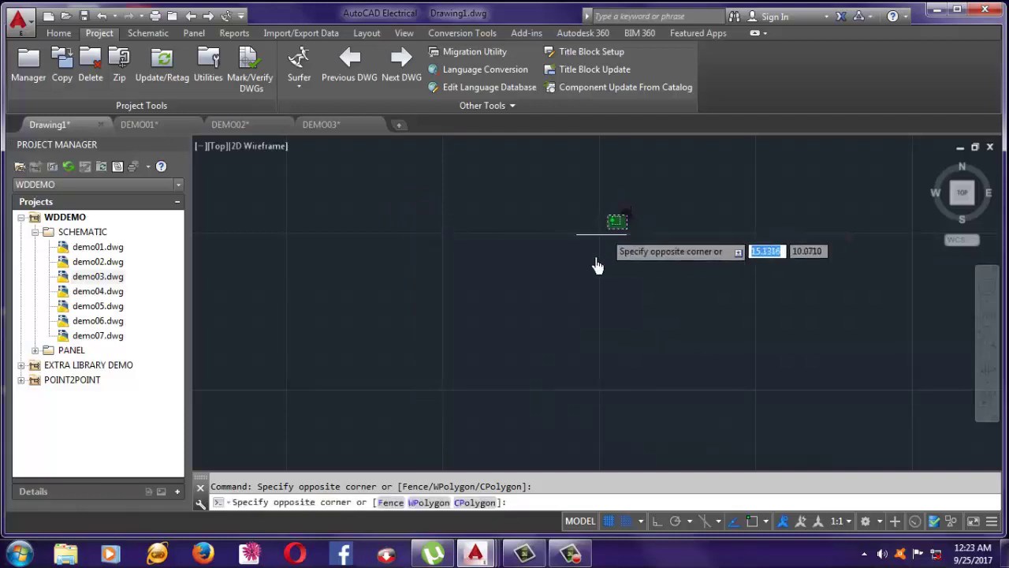
left_click(429, 400)
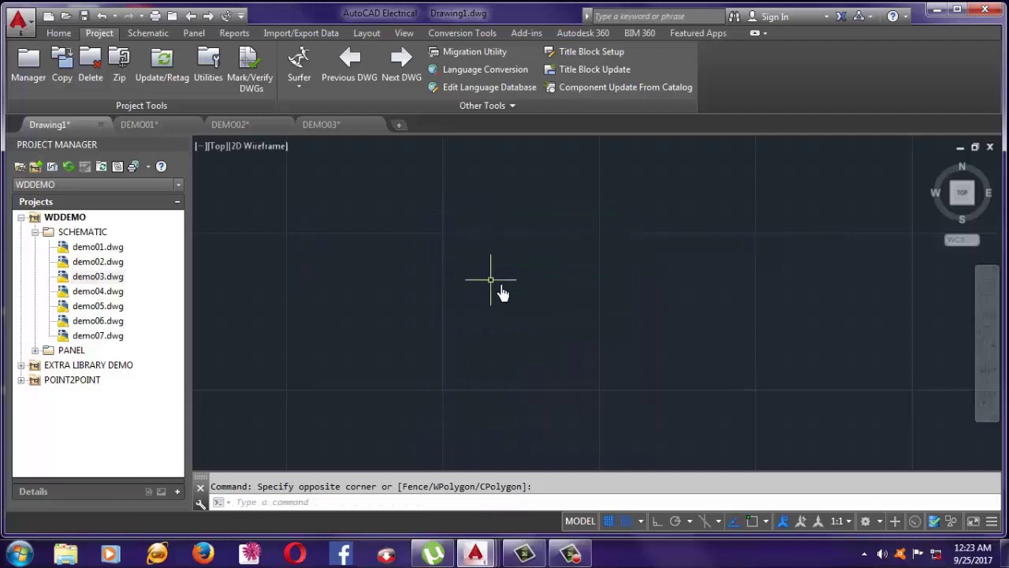
left_click(412, 210)
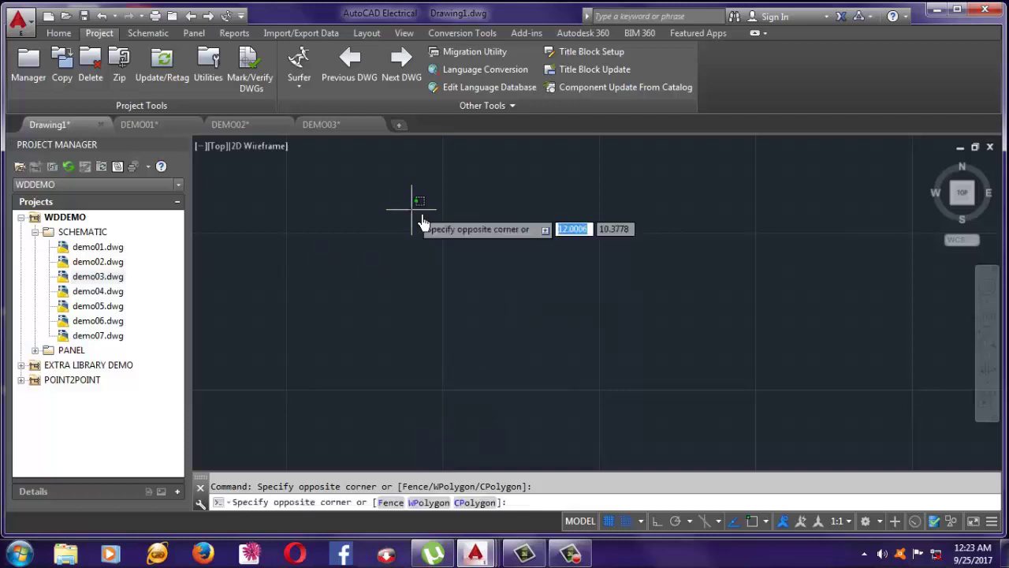
left_click(627, 416)
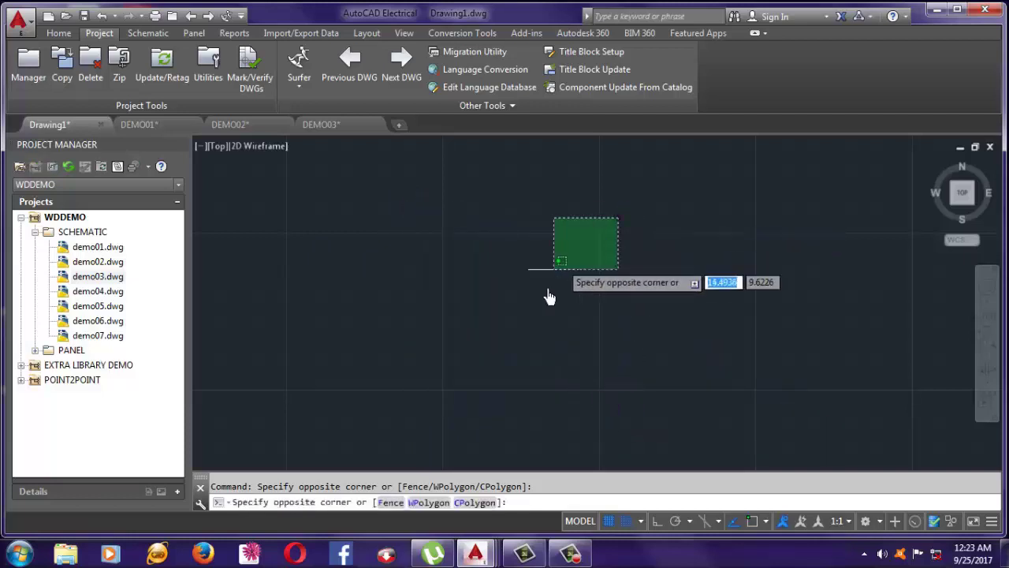
left_click(422, 411)
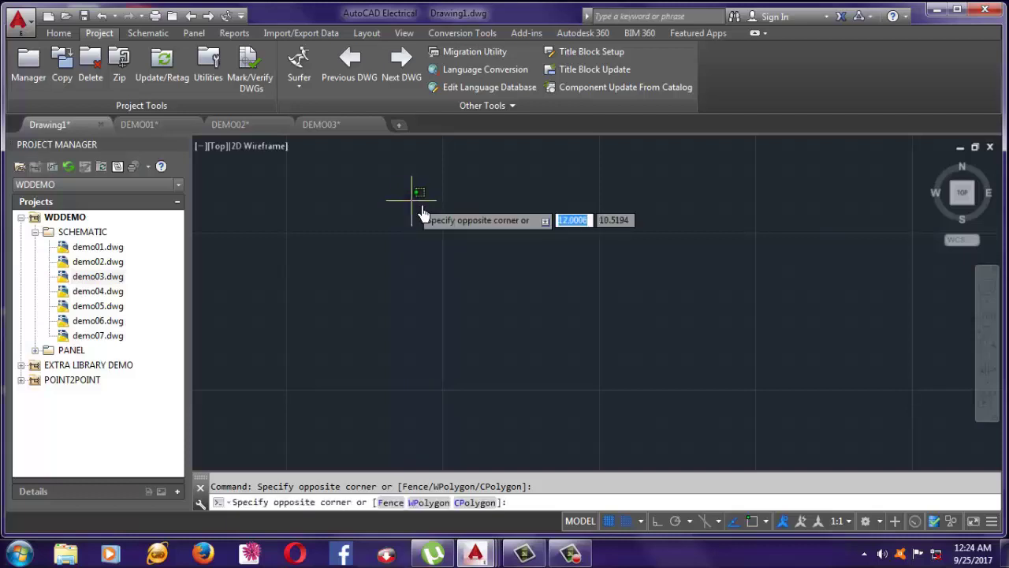
left_click(644, 426)
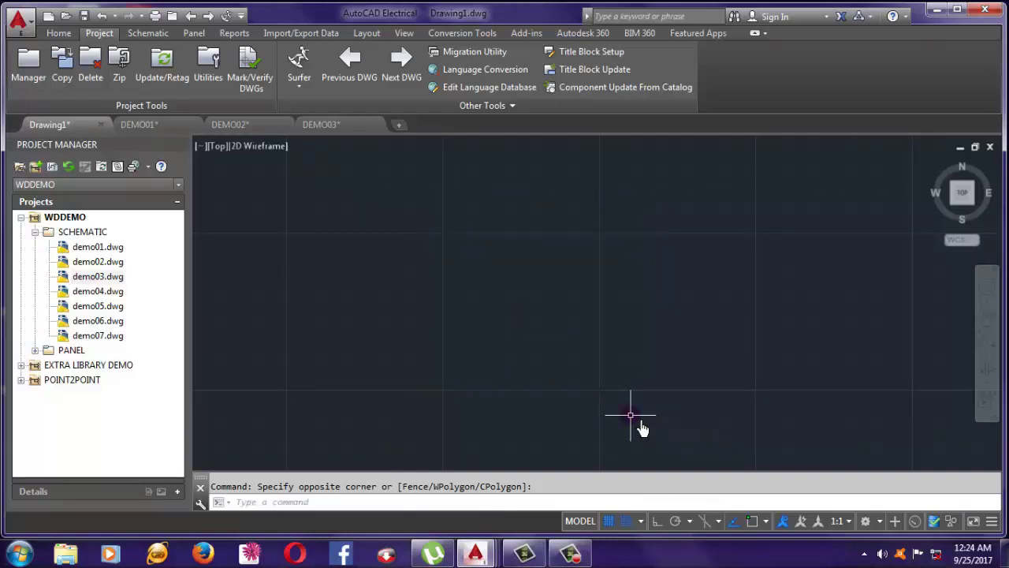
Drag one more selection window across the empty canvas, selecting nothing
left_click(429, 220)
left_click(637, 427)
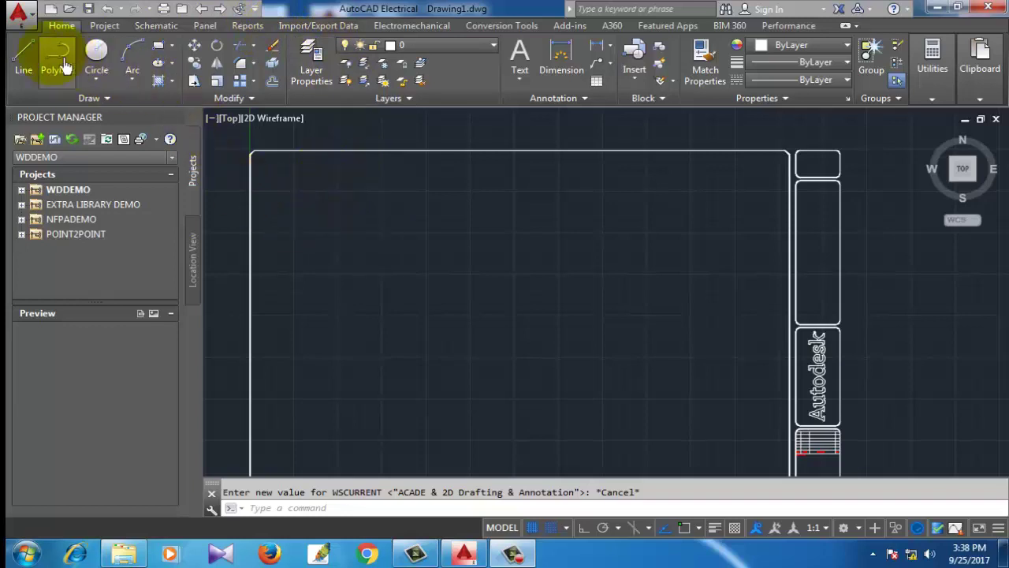
left_click(40, 21)
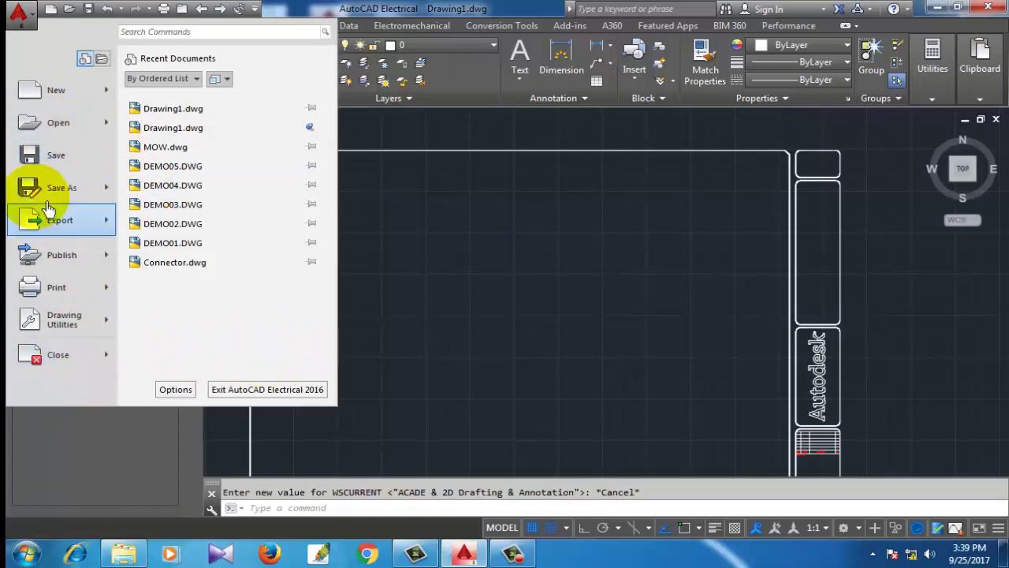
Close the file commands list and browse the Project, Schematic, Panel and Reports tools, ending on Home
left_click(414, 212)
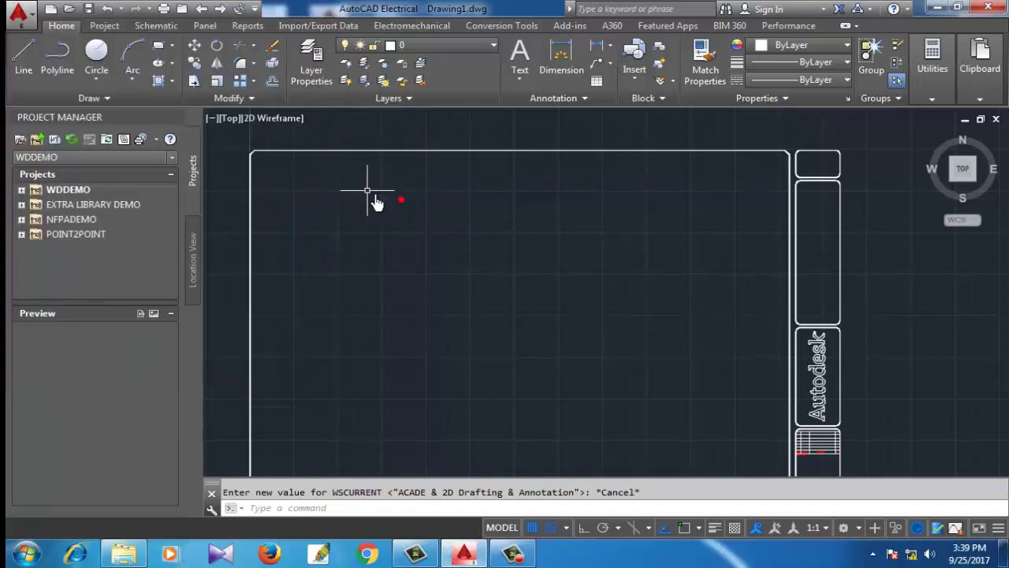
left_click(104, 25)
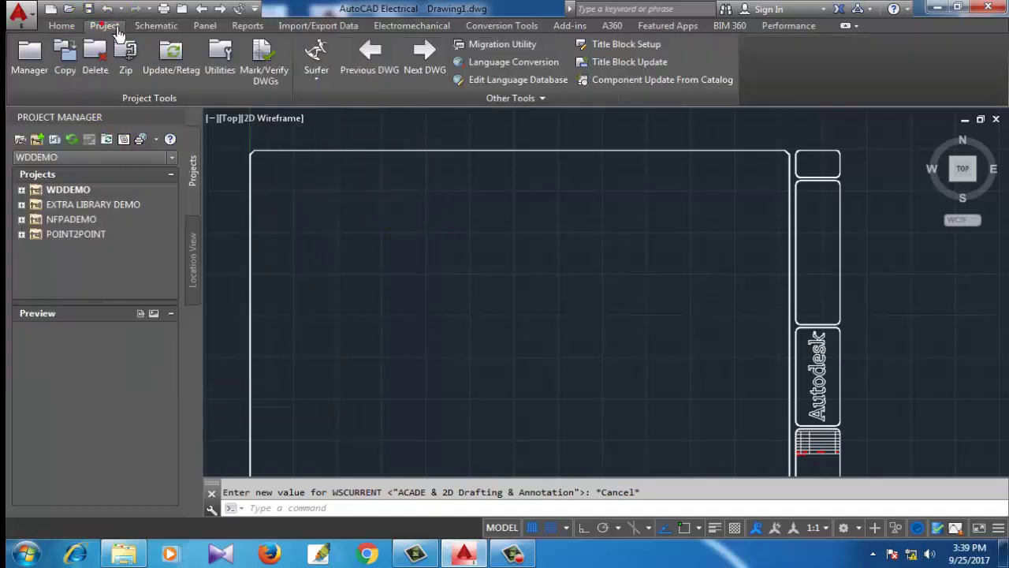
left_click(156, 26)
left_click(205, 26)
left_click(247, 25)
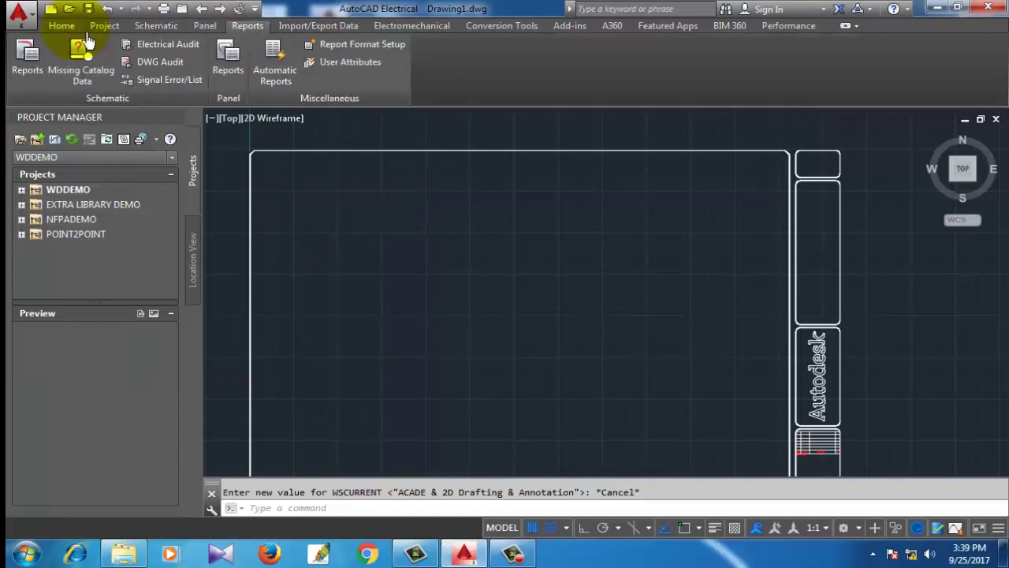
left_click(61, 25)
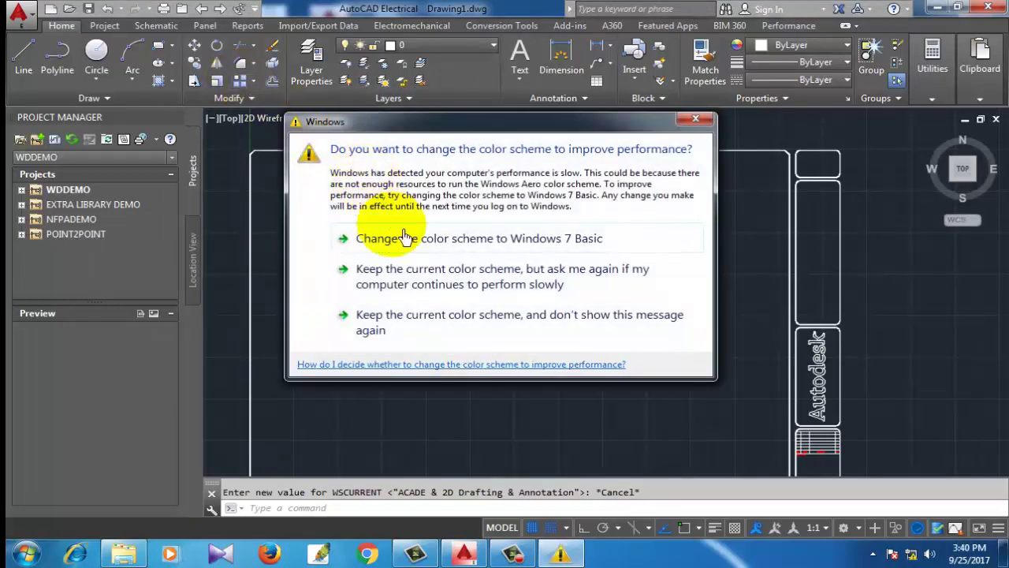
Change the Windows color scheme to Windows 7 Basic
left_click(368, 238)
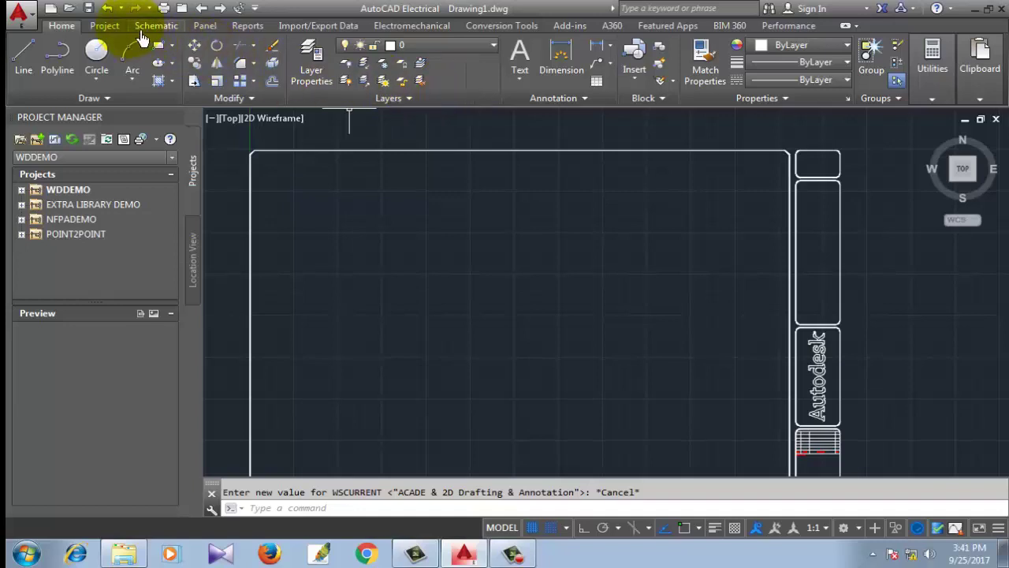
Show the Schematic Icon Menu options, such as catalog browser, equipment list and panel list
left_click(98, 25)
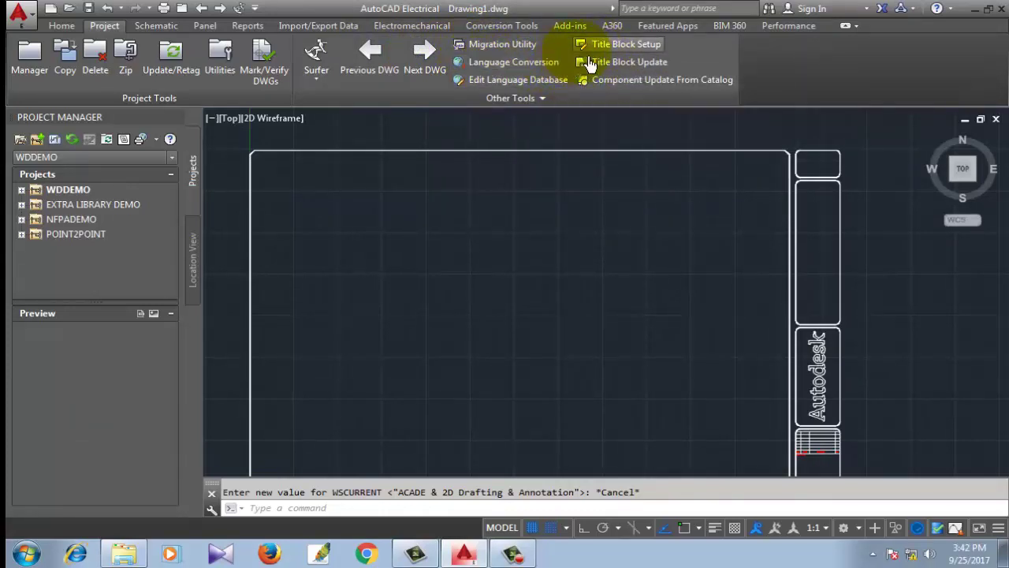
left_click(158, 25)
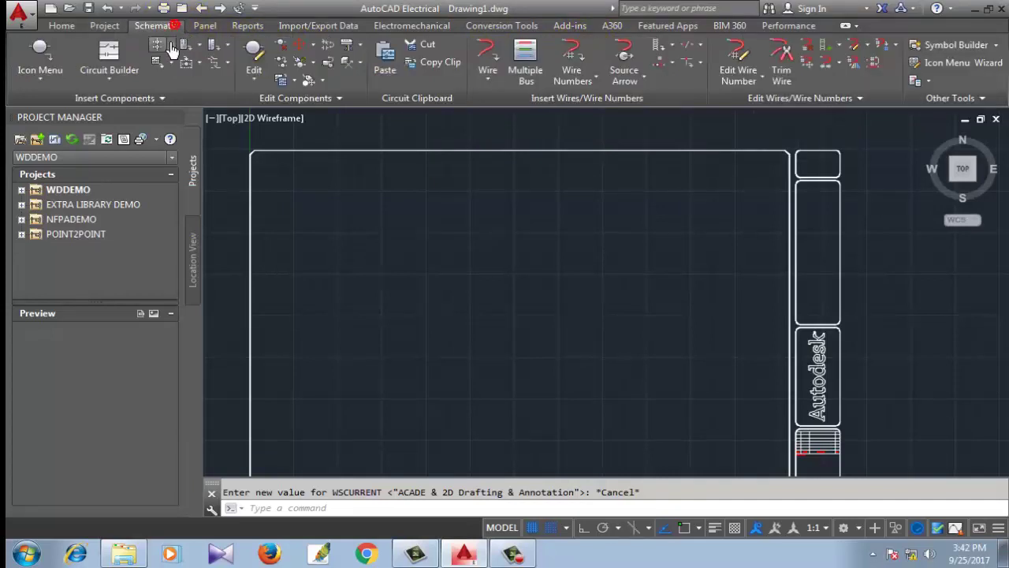
left_click(60, 81)
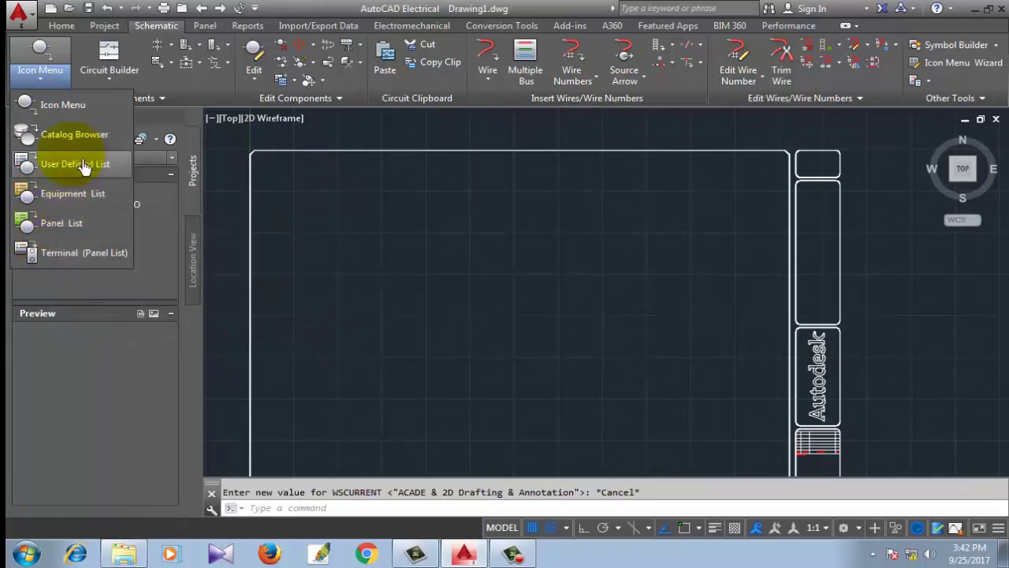
Start Circuit Builder and dismiss the alert about adding the WD_M block
left_click(127, 65)
left_click(126, 67)
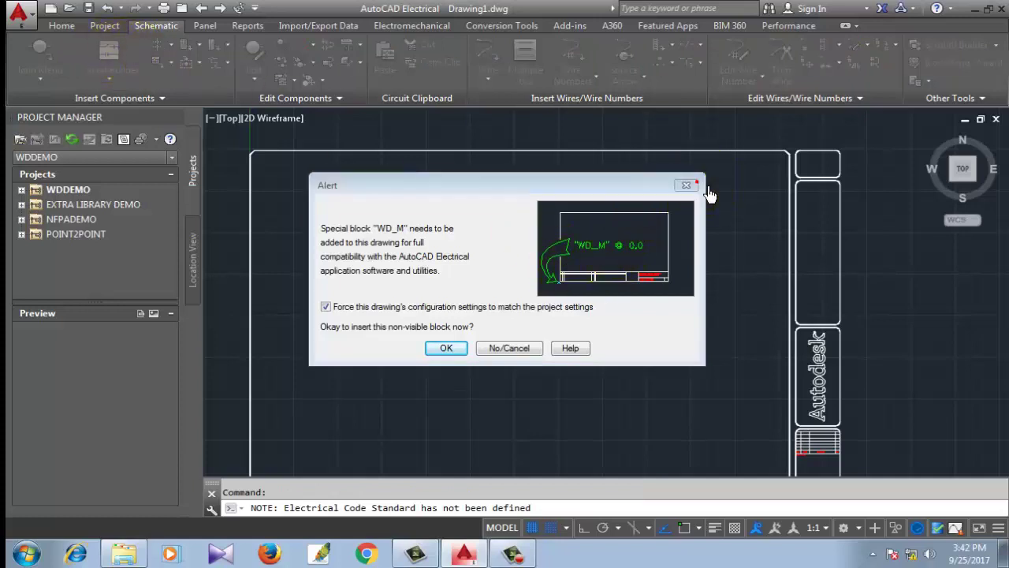
left_click(686, 185)
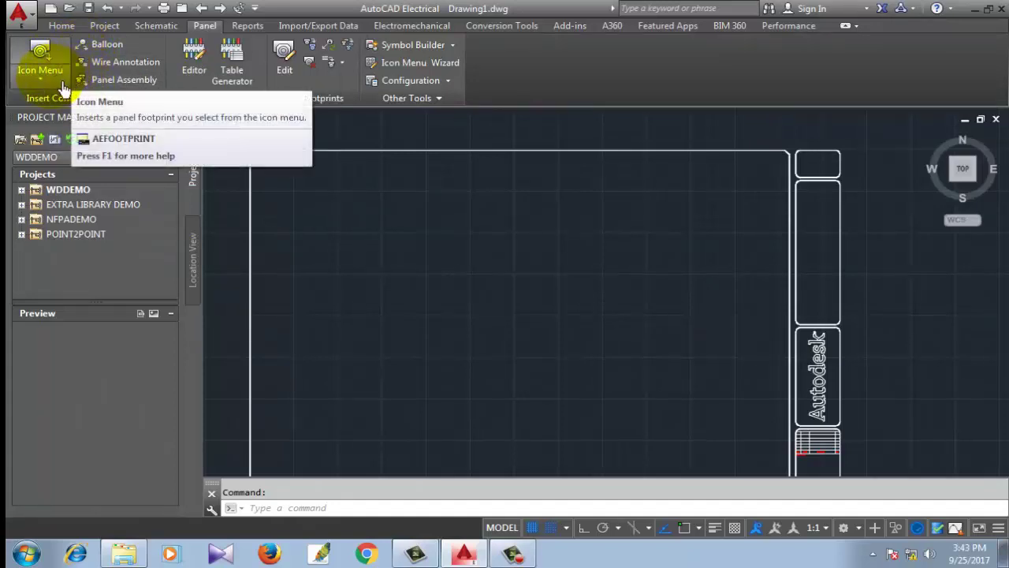
Glance at the panel footprint Icon Menu options, then switch to the Reports tools
left_click(62, 84)
left_click(68, 87)
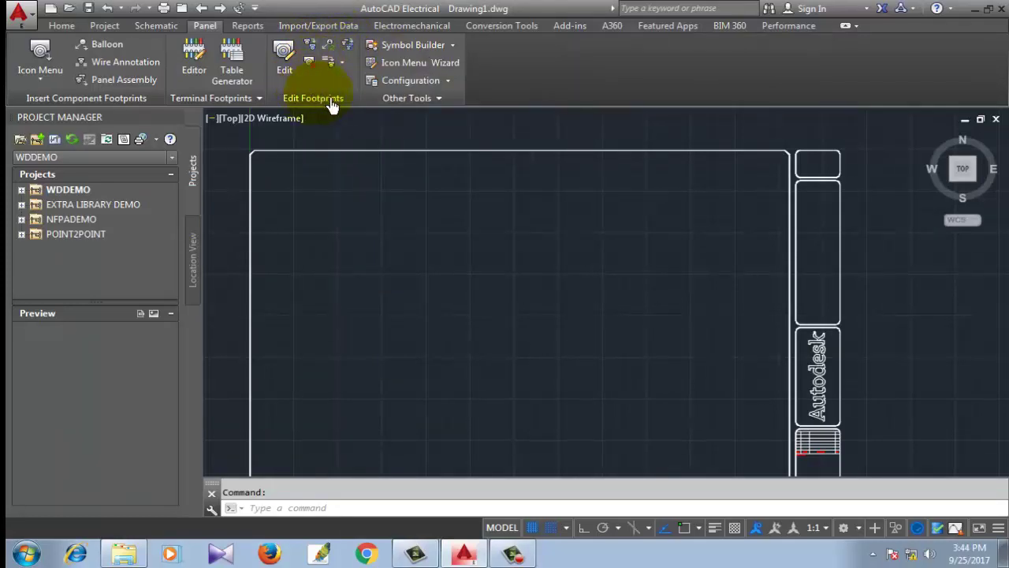
left_click(247, 26)
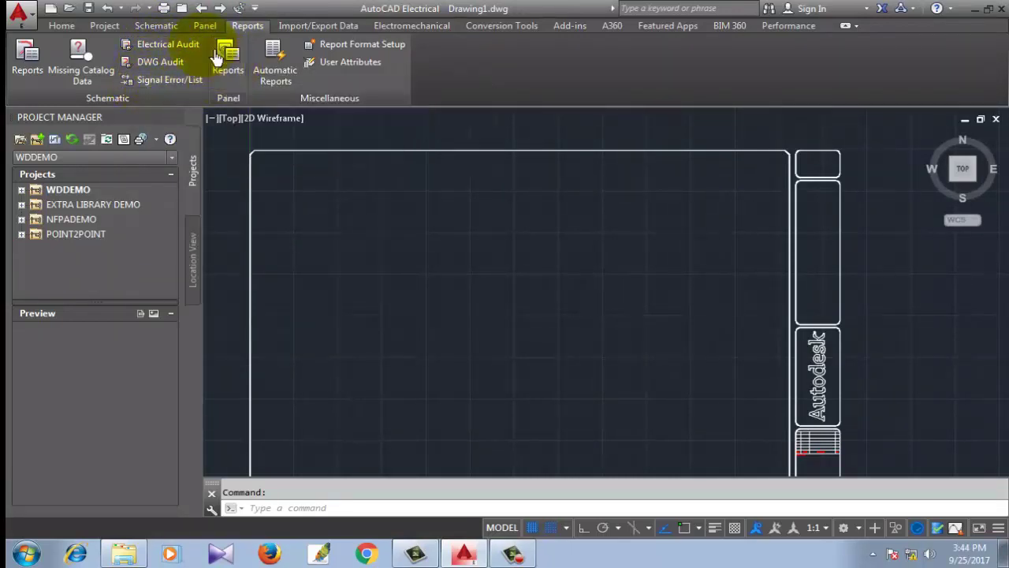
Show the Import/Export Data tools
left_click(320, 28)
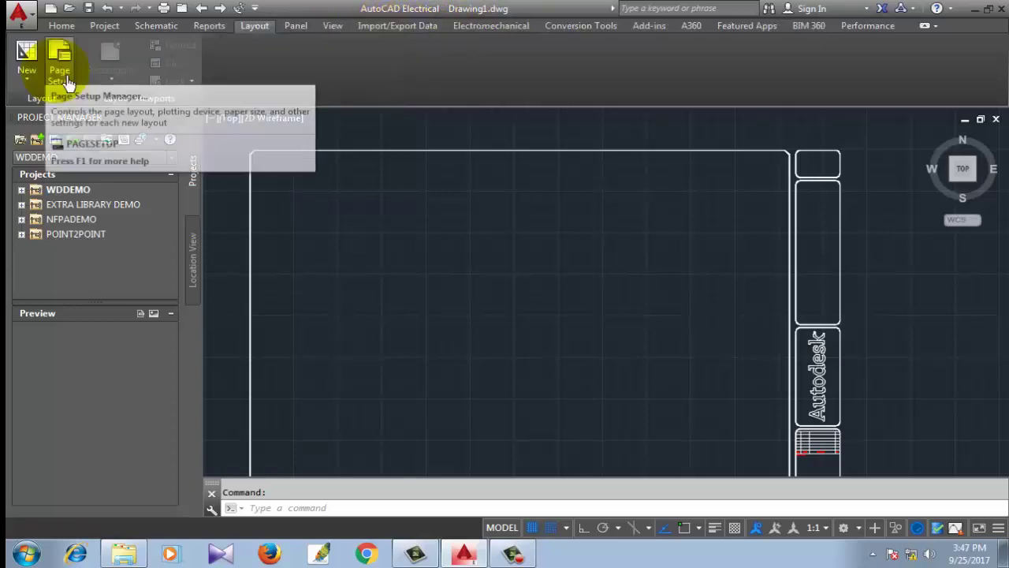
mouse_move(60, 63)
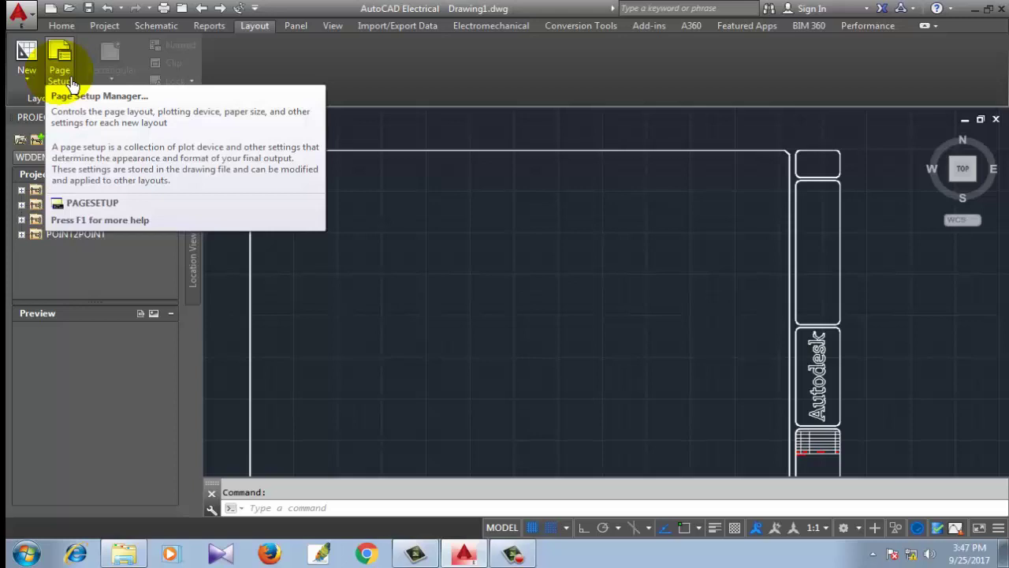
Look over the View tools, then bring up the Conversion Tools ribbon
left_click(331, 25)
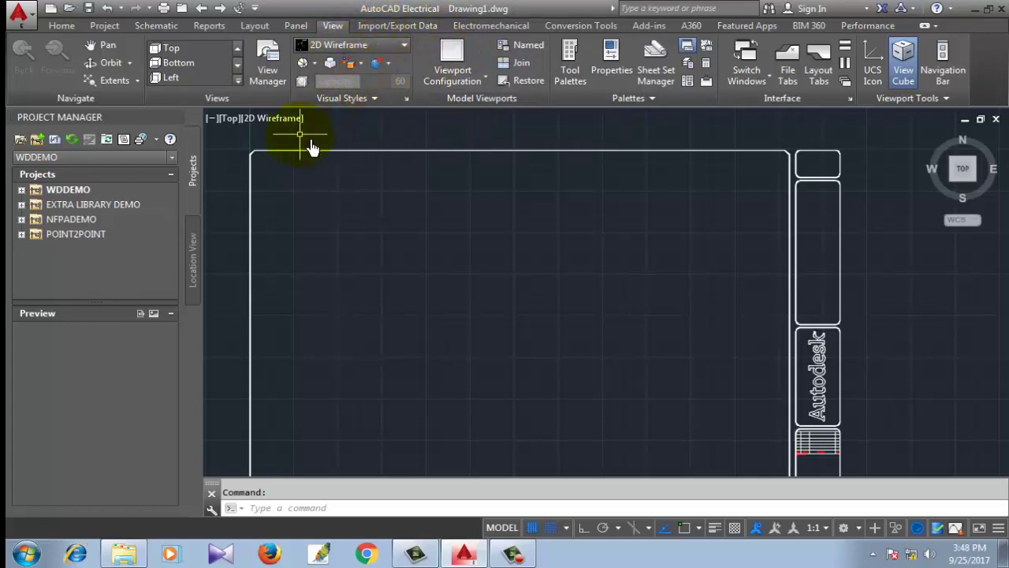
left_click(581, 25)
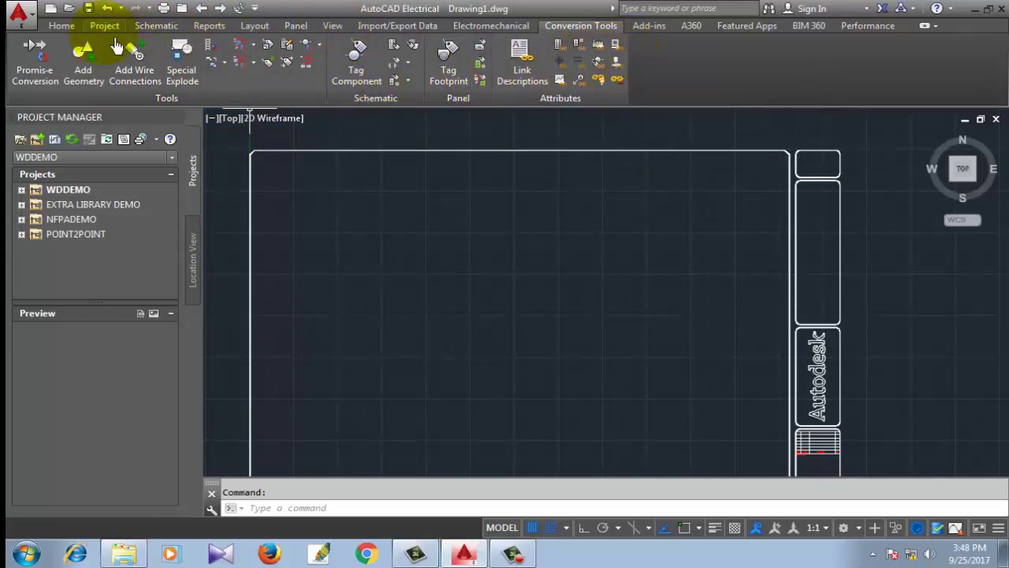
Show the Project tools and expand the WDDEMO project and its SCHEMATIC folder in Project Manager
left_click(61, 25)
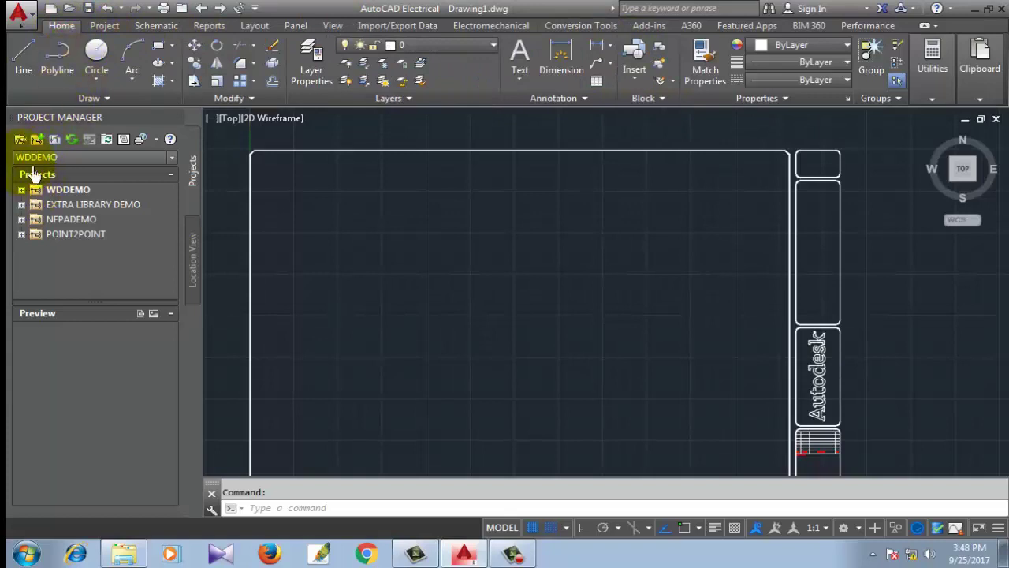
left_click(109, 26)
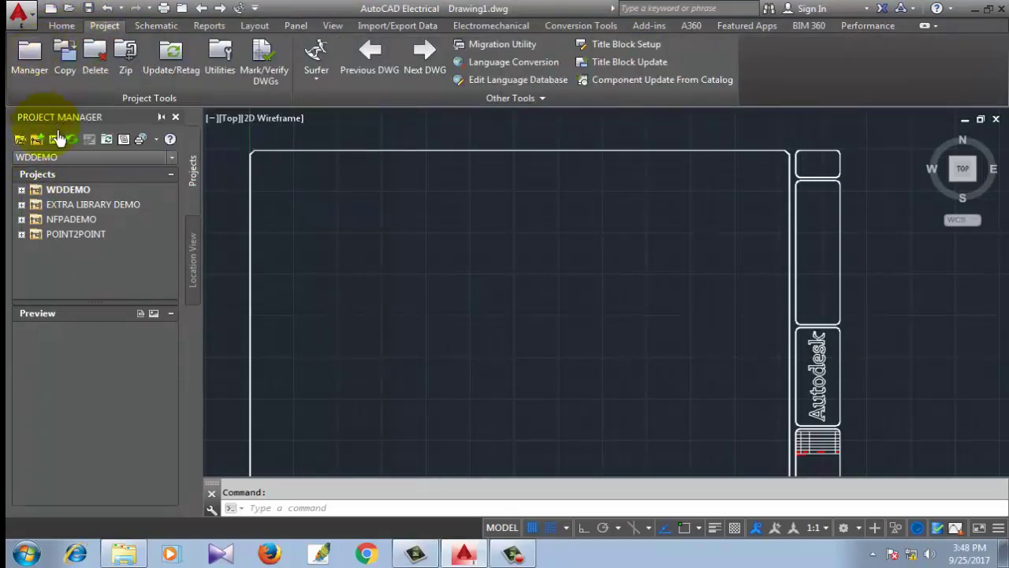
double_click(37, 194)
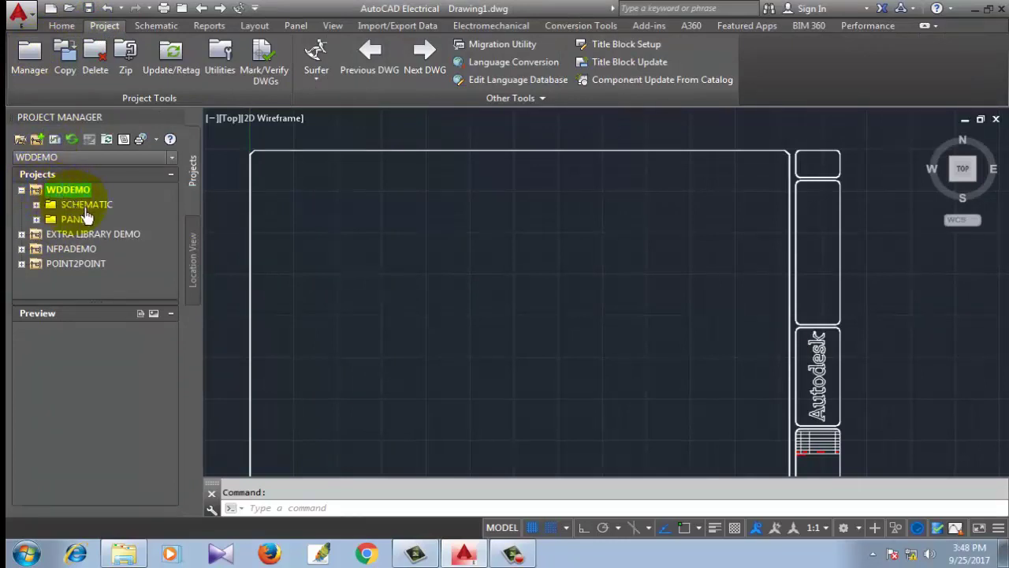
double_click(85, 206)
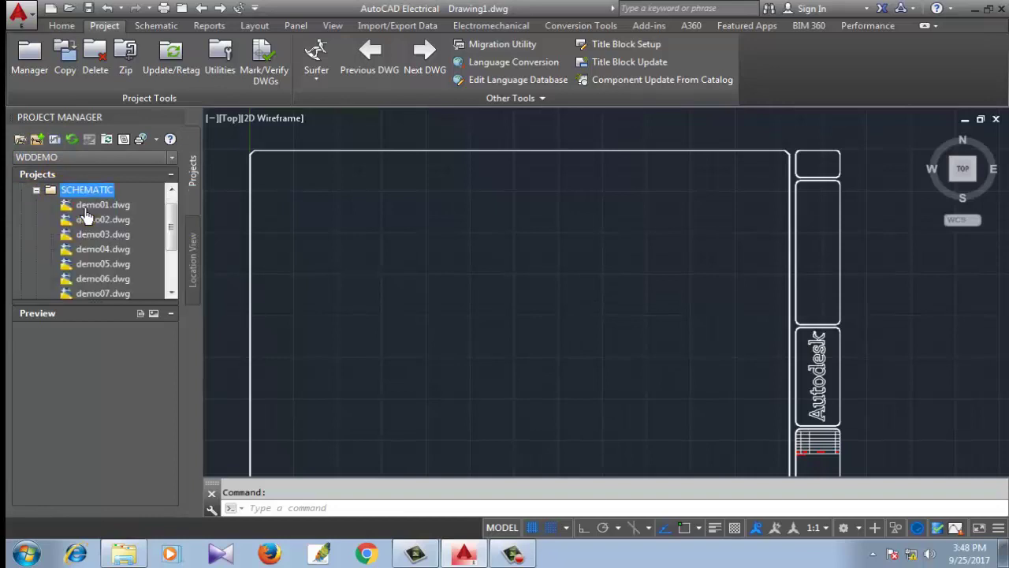
scroll(87, 207, "up", 1)
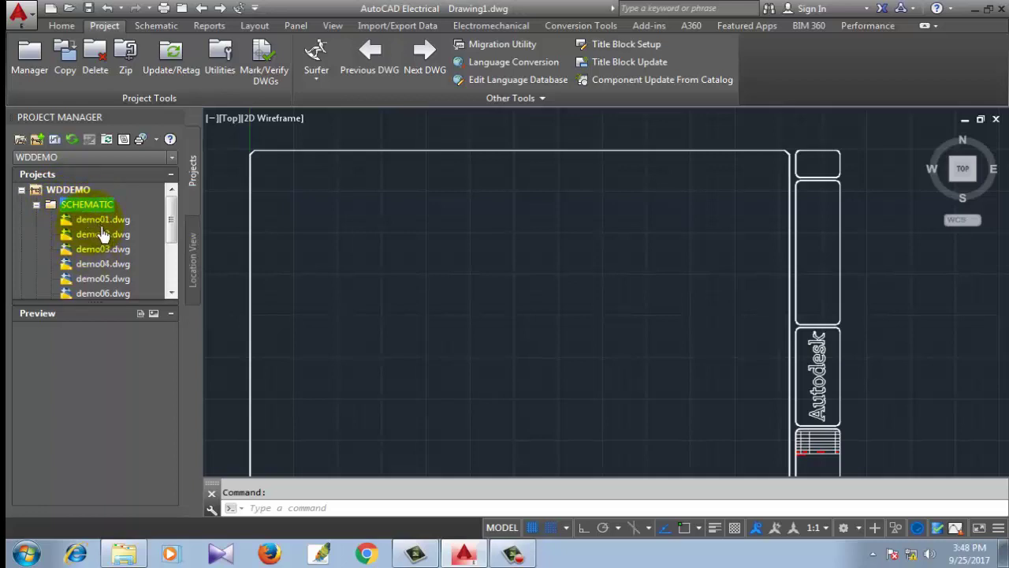
Preview the schematic drawings demo01 through demo07 in turn, finishing on demo01.dwg
left_click(102, 220)
left_click(102, 234)
left_click(108, 252)
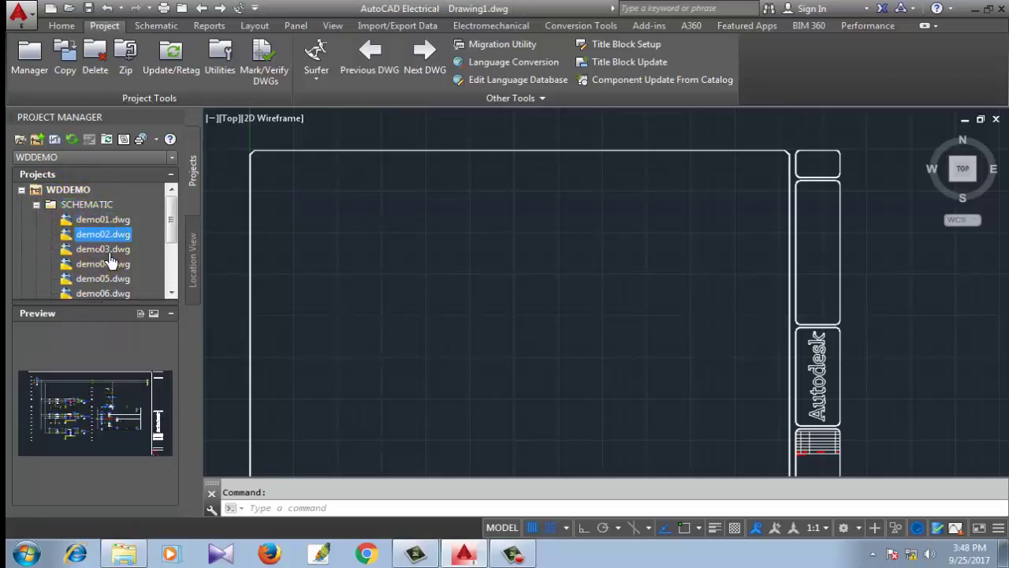
left_click(108, 277)
scroll(110, 268, "down", 1)
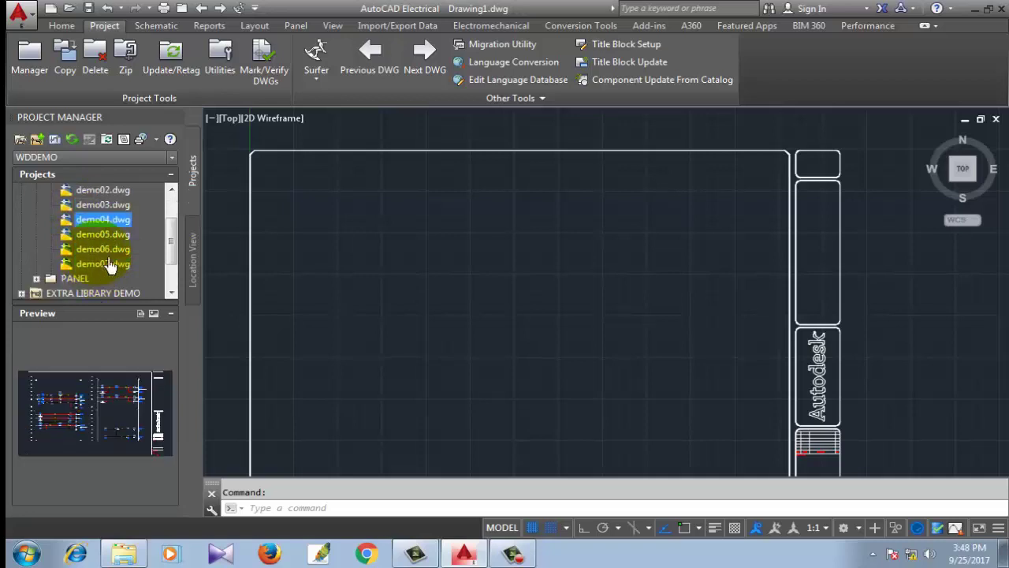
left_click(116, 249)
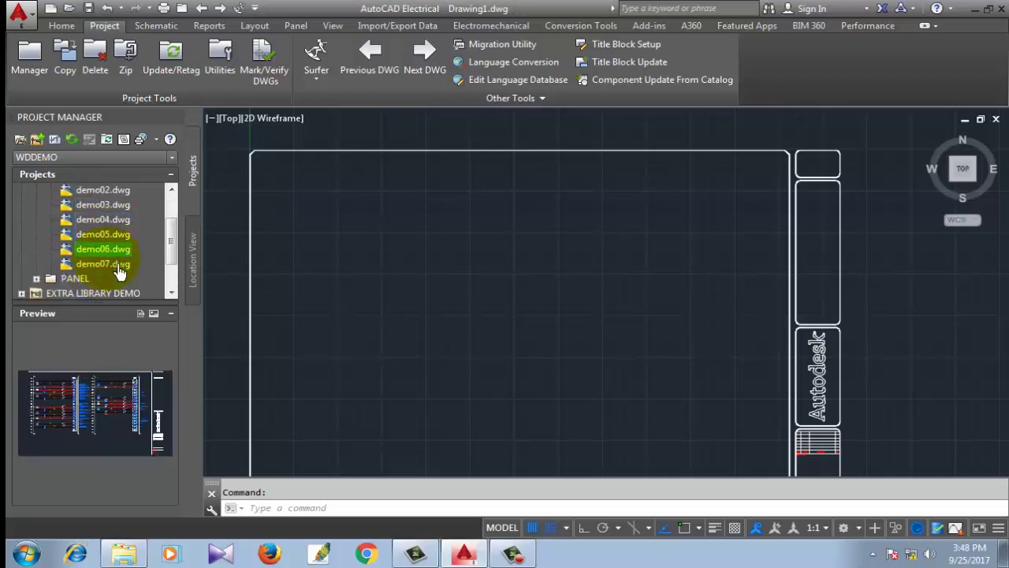
left_click(116, 265)
scroll(111, 252, "up", 1)
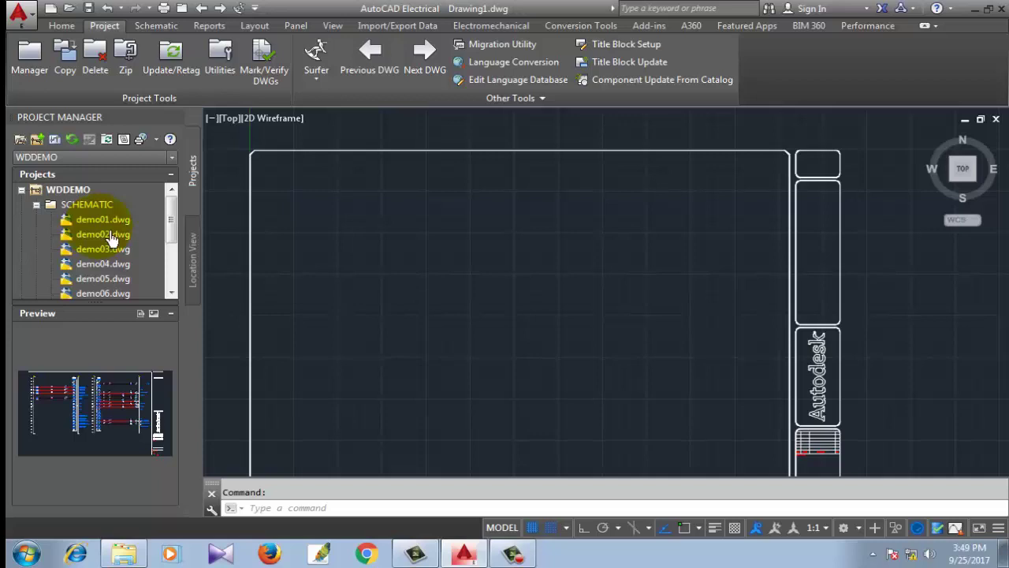
left_click(102, 220)
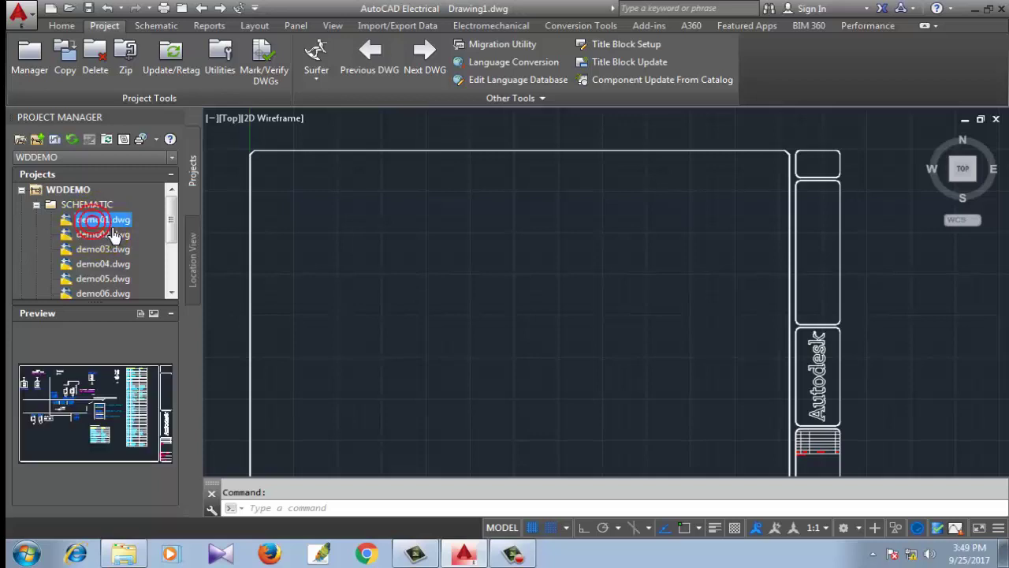
Open DEMO02.DWG and zoom in on motor rungs 220–228 for the conveyor and hydraulic motors
double_click(102, 234)
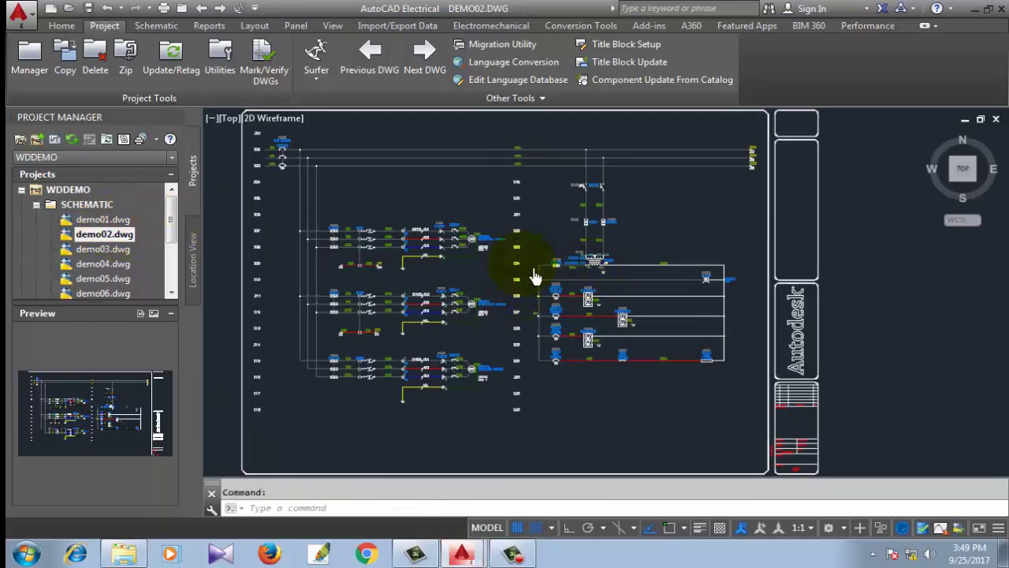
scroll(461, 264, "up", 3)
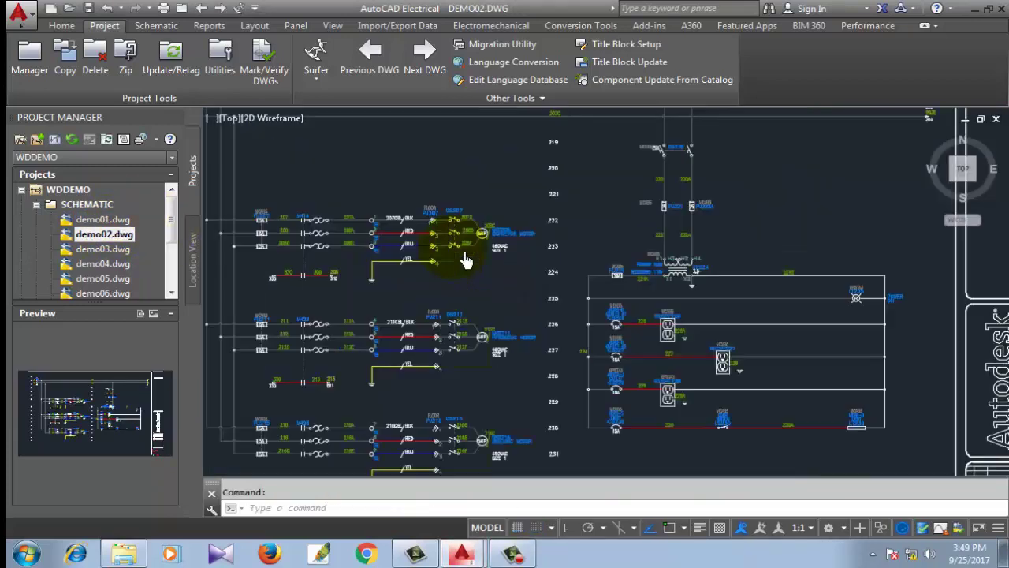
scroll(466, 259, "up", 2)
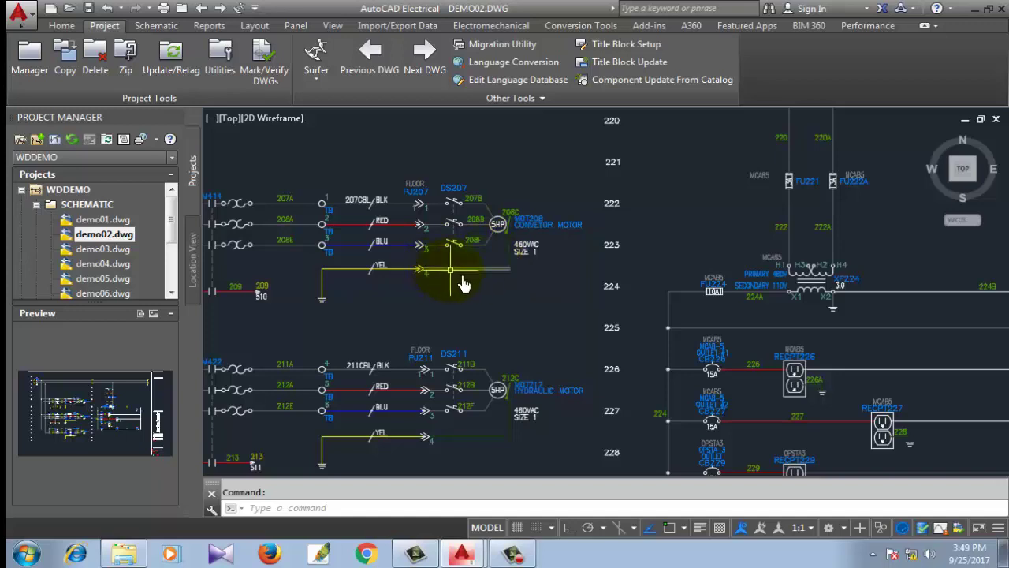
scroll(430, 293, "down", 2)
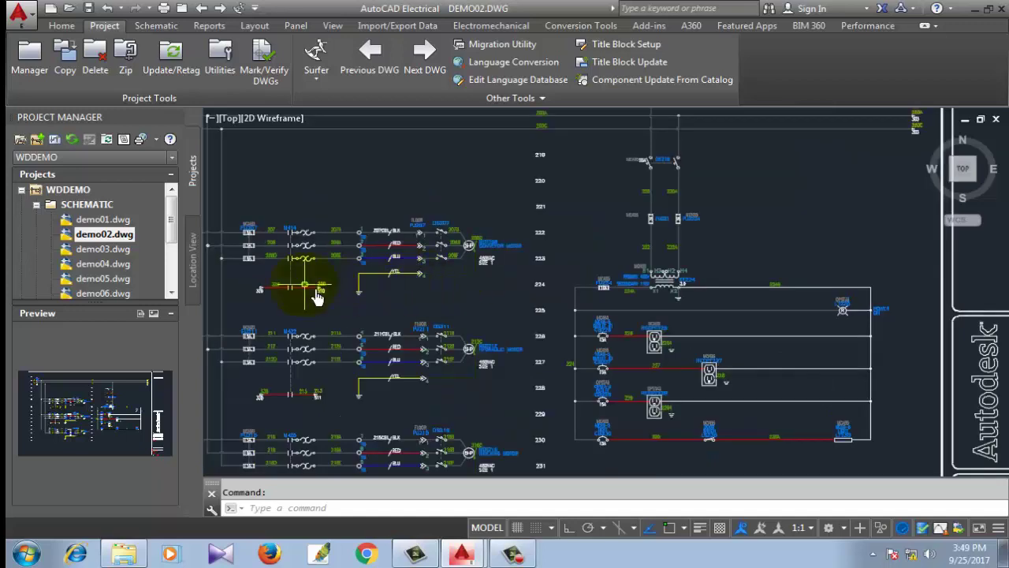
Open DEMO03.DWG and window-select components on its schematic sheet
double_click(119, 249)
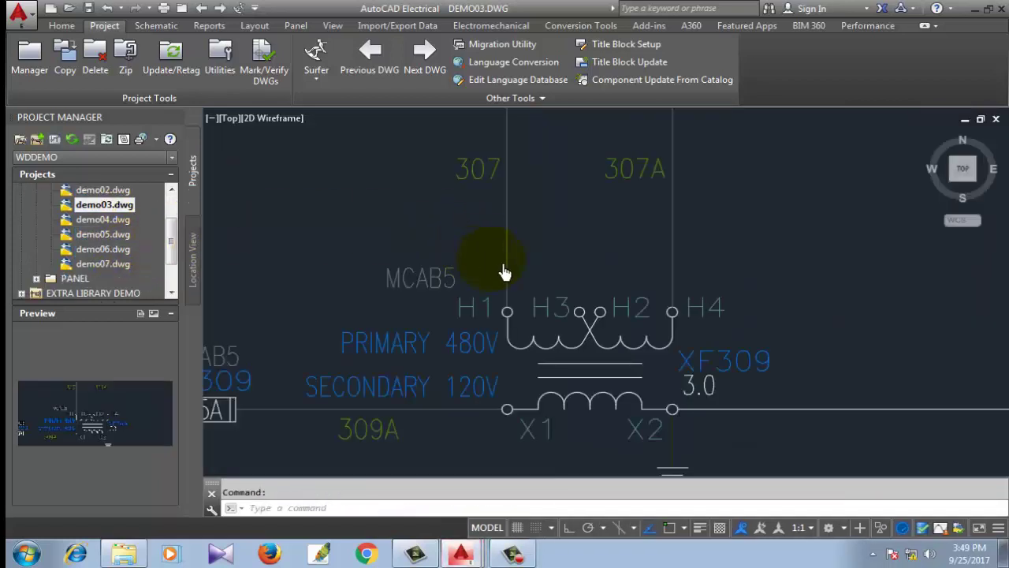
left_click(504, 272)
scroll(507, 271, "down", 2)
scroll(507, 270, "down", 3)
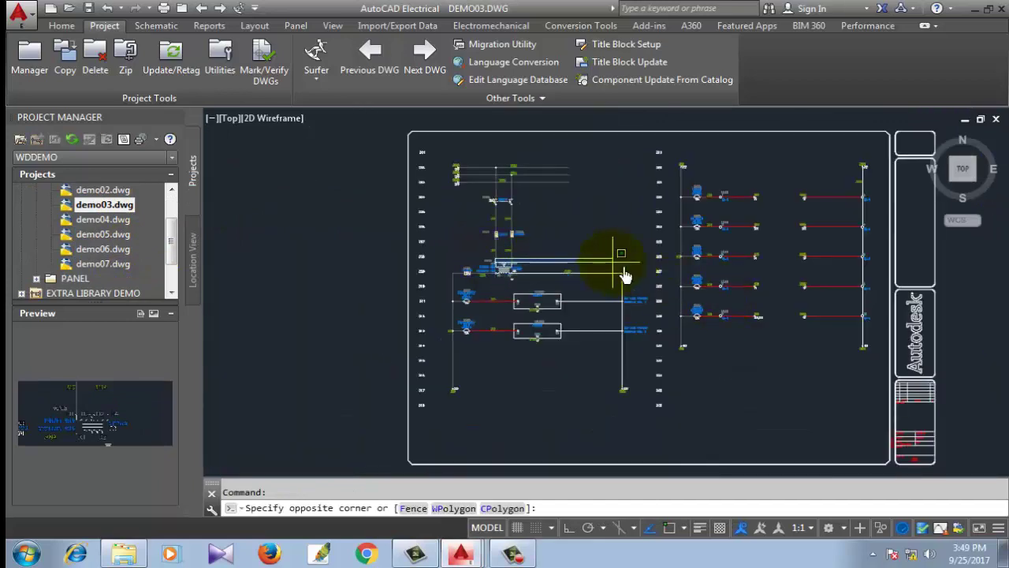
left_click(780, 257)
left_click(773, 363)
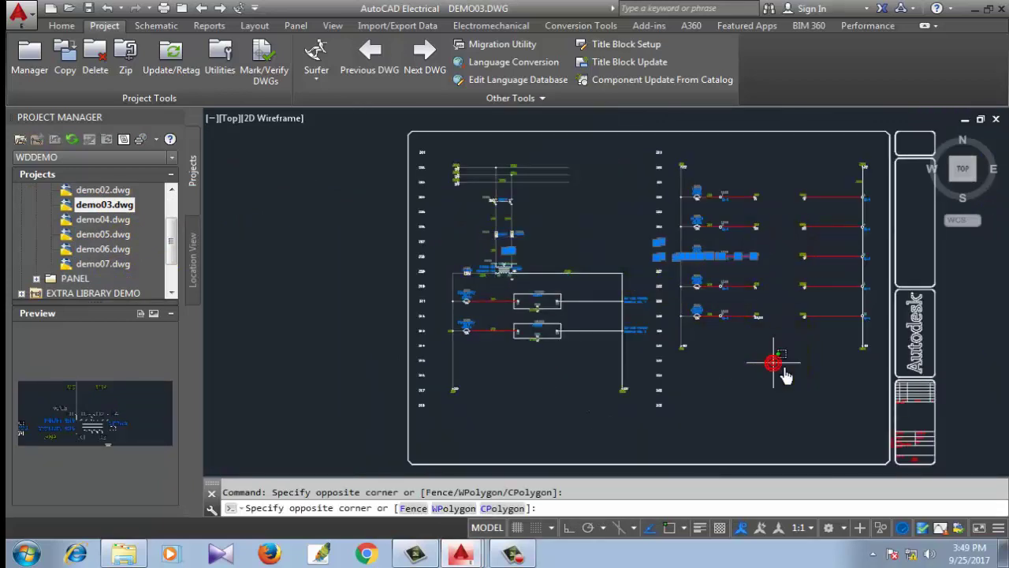
left_click(732, 405)
Inspect transformer XF309, fuses FU307/FU307A and the 24 VDC supply, then show the full sheet
scroll(733, 325, "up", 3)
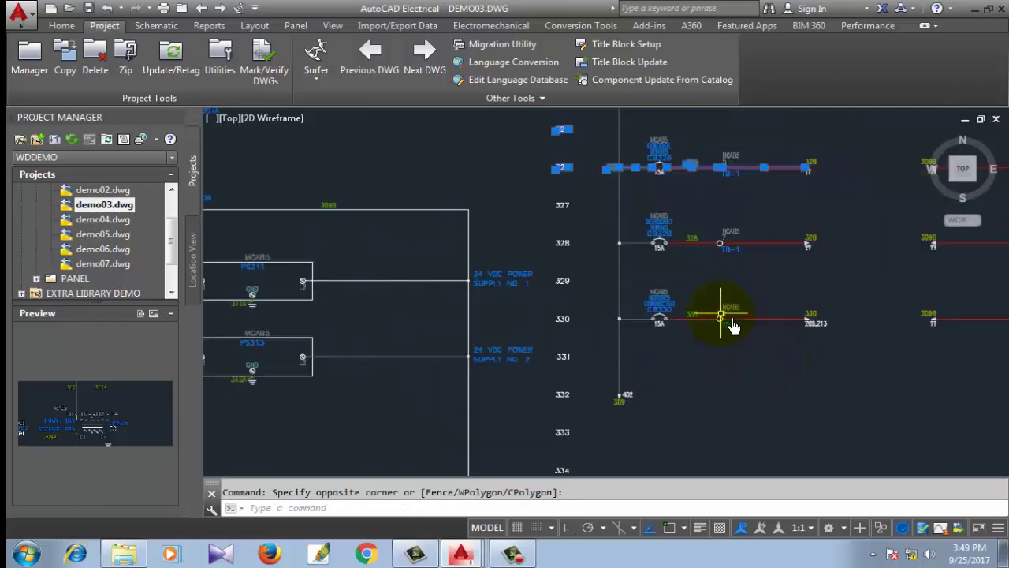
scroll(732, 325, "up", 4)
scroll(561, 315, "down", 3)
scroll(473, 298, "down", 2)
scroll(394, 305, "down", 2)
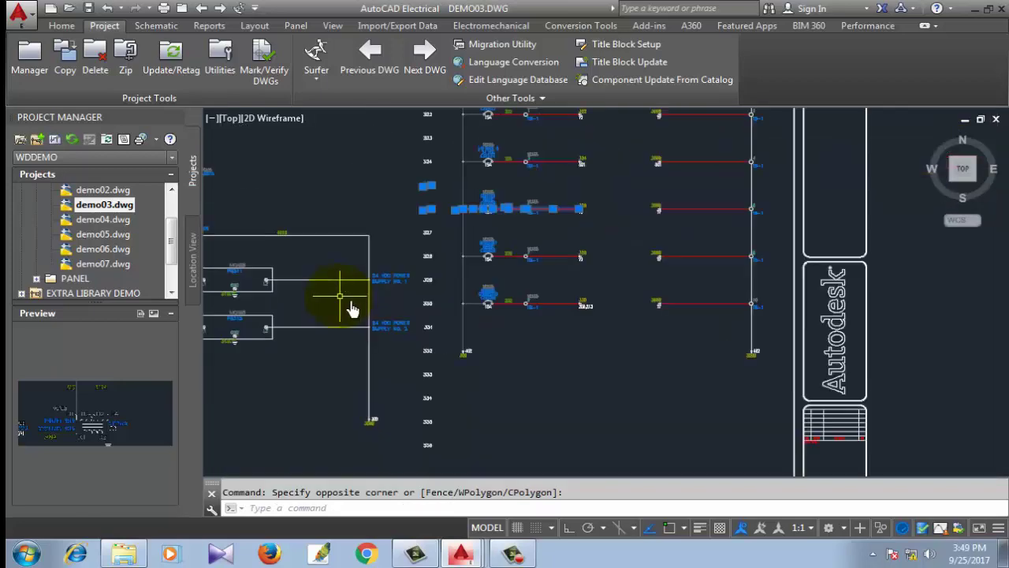
scroll(315, 296, "down", 2)
scroll(230, 250, "up", 4)
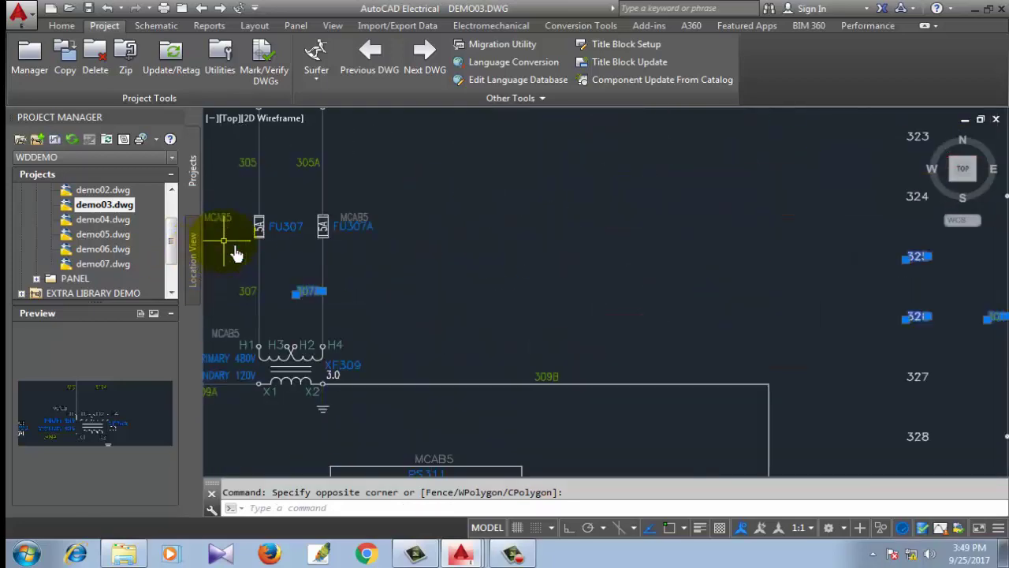
scroll(236, 359, "down", 1)
scroll(225, 367, "up", 2)
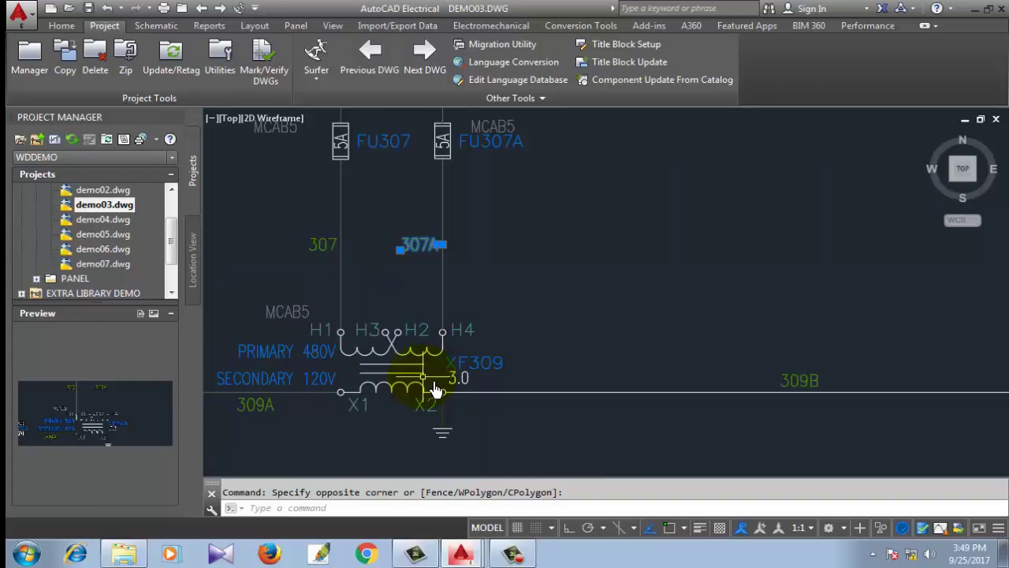
scroll(437, 394, "down", 4)
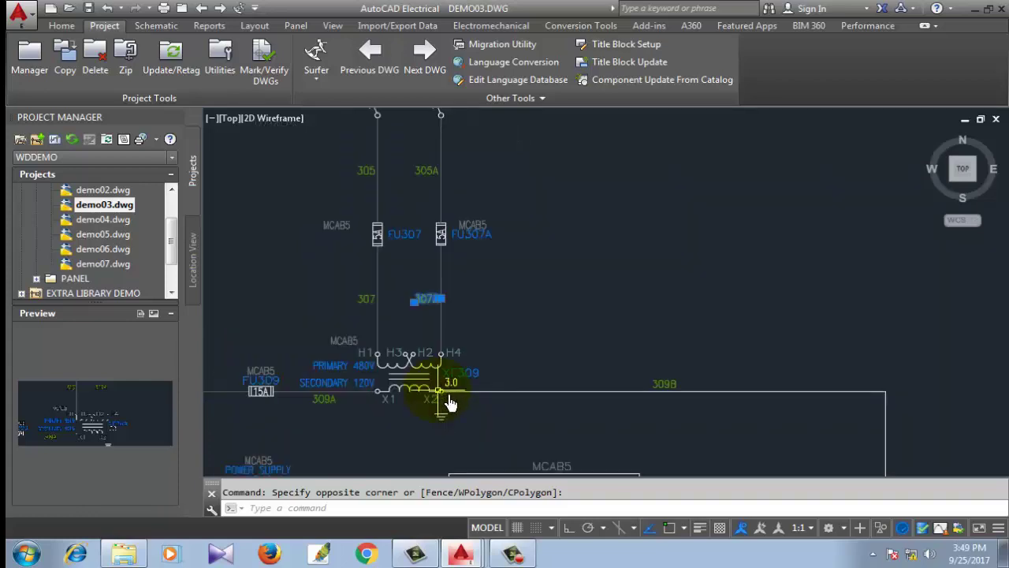
scroll(442, 402, "down", 1)
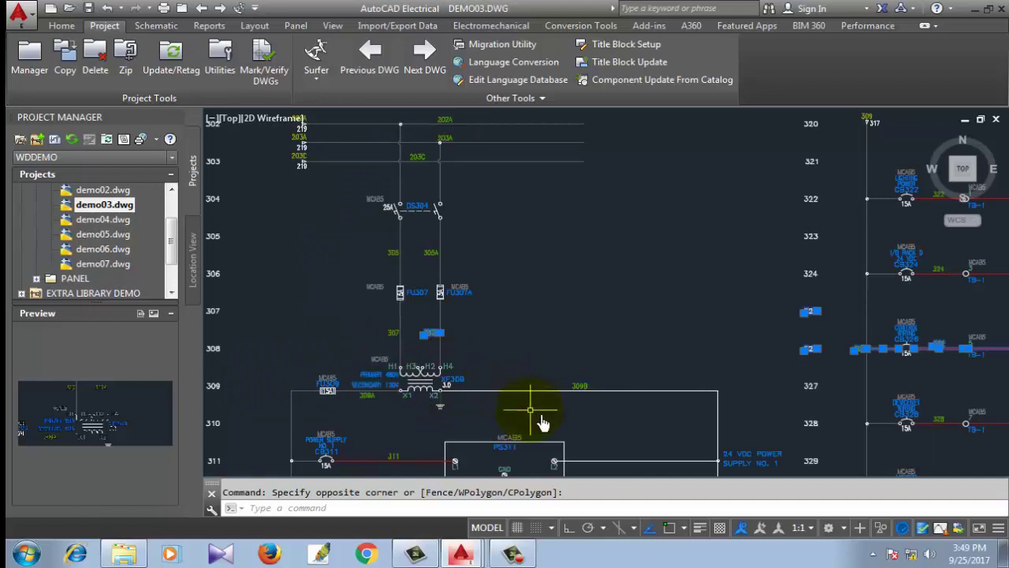
scroll(542, 424, "down", 2)
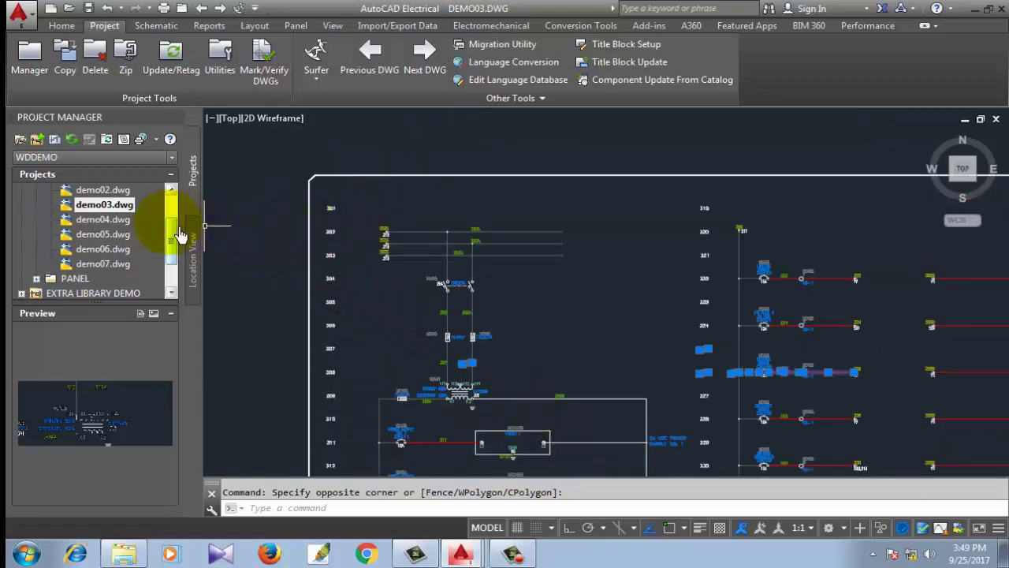
scroll(175, 221, "up", 1)
Zoom far out until the DEMO03 sheet is a tiny rectangle, then select a point object
scroll(413, 249, "down", 2)
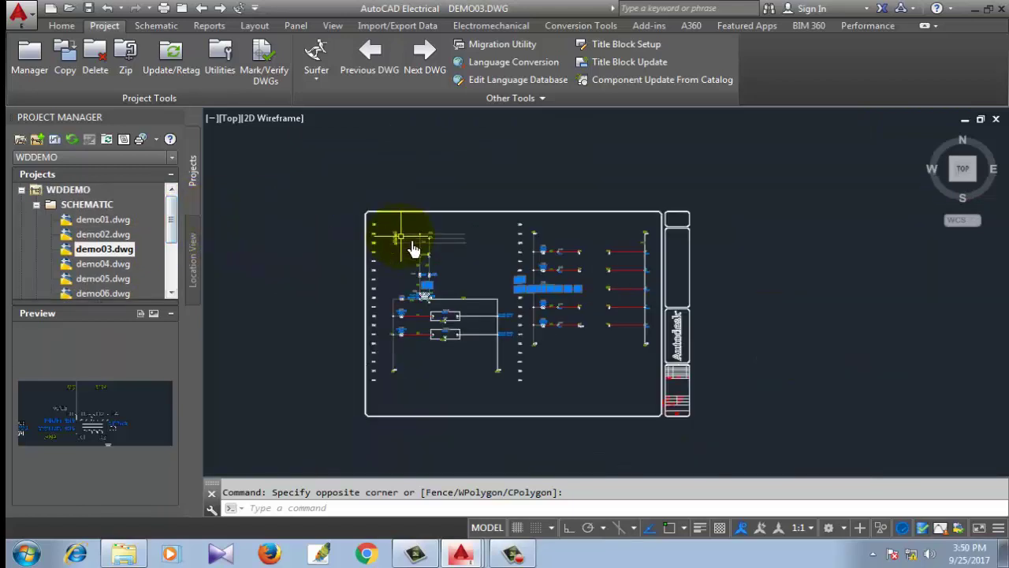
scroll(414, 249, "down", 2)
scroll(418, 244, "down", 4)
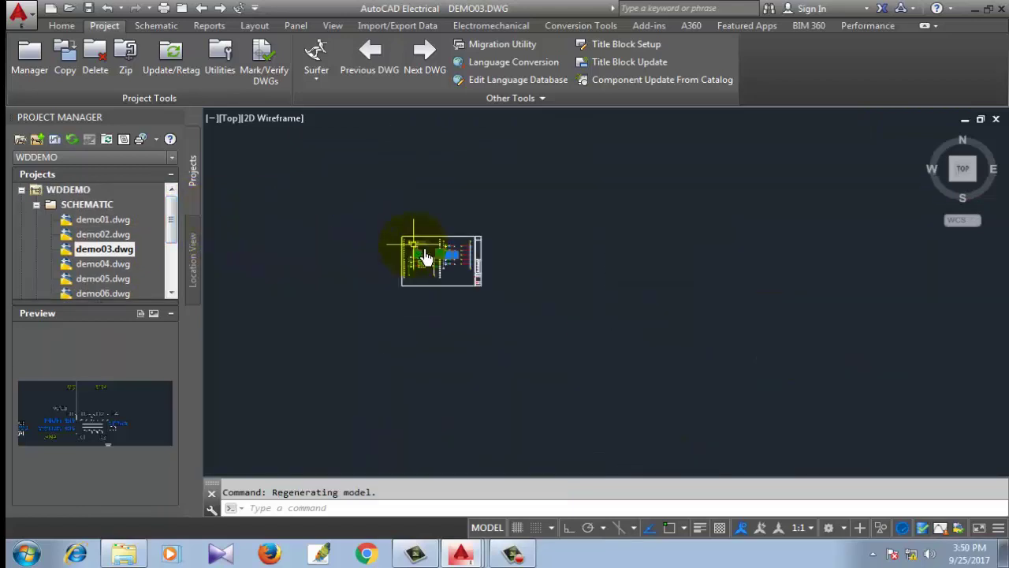
scroll(472, 259, "up", 4)
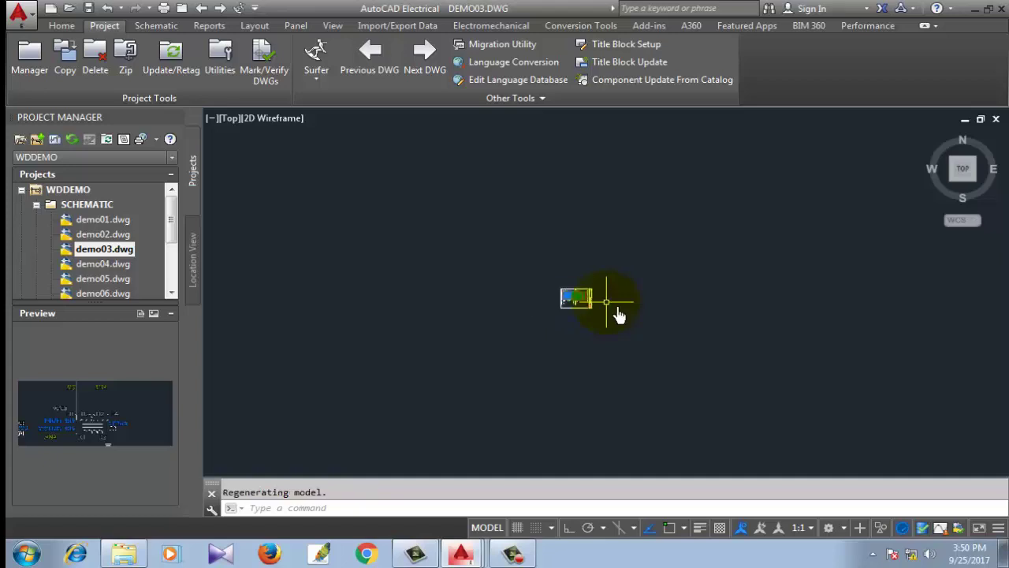
left_click(601, 299)
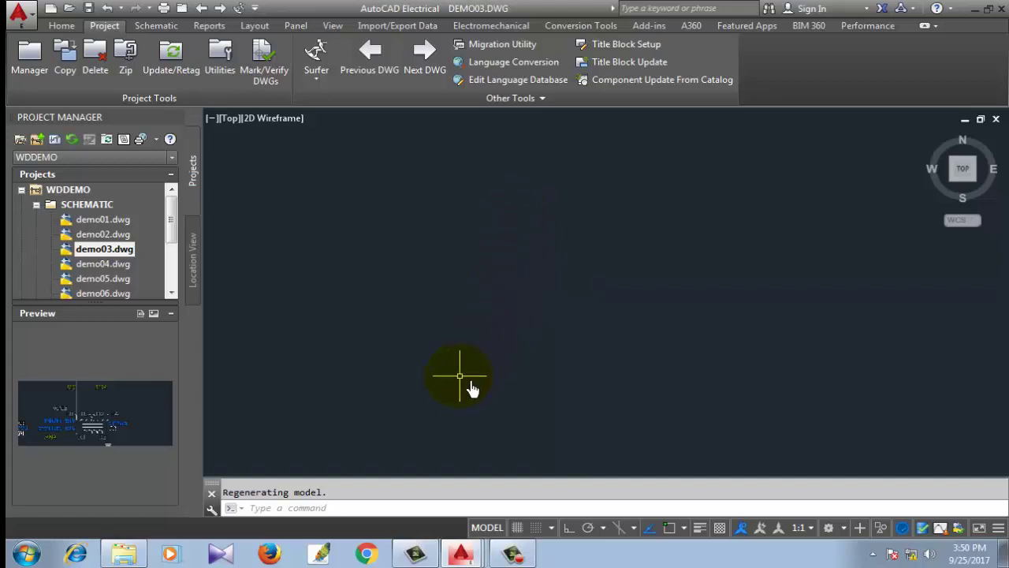
left_click(523, 558)
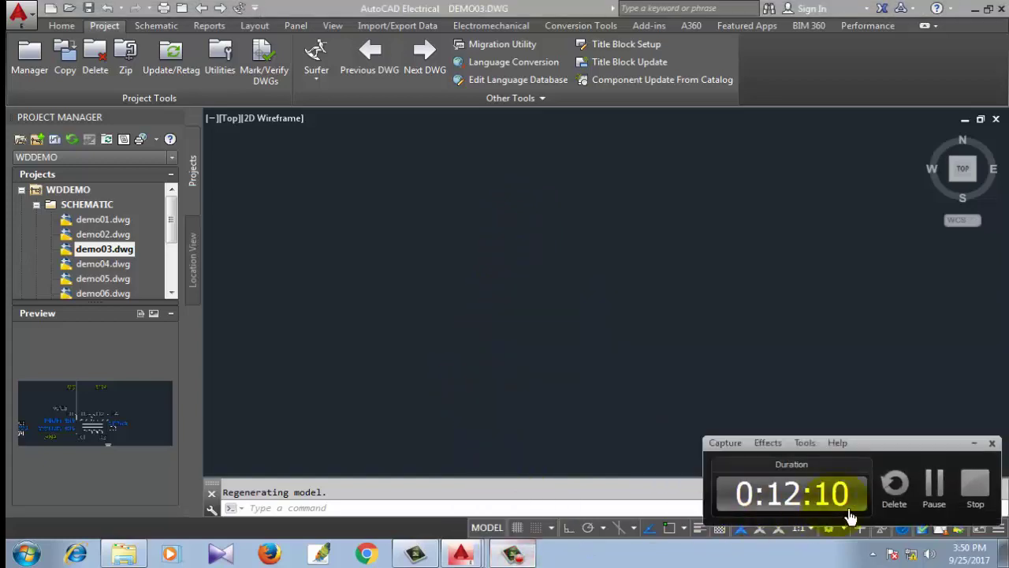